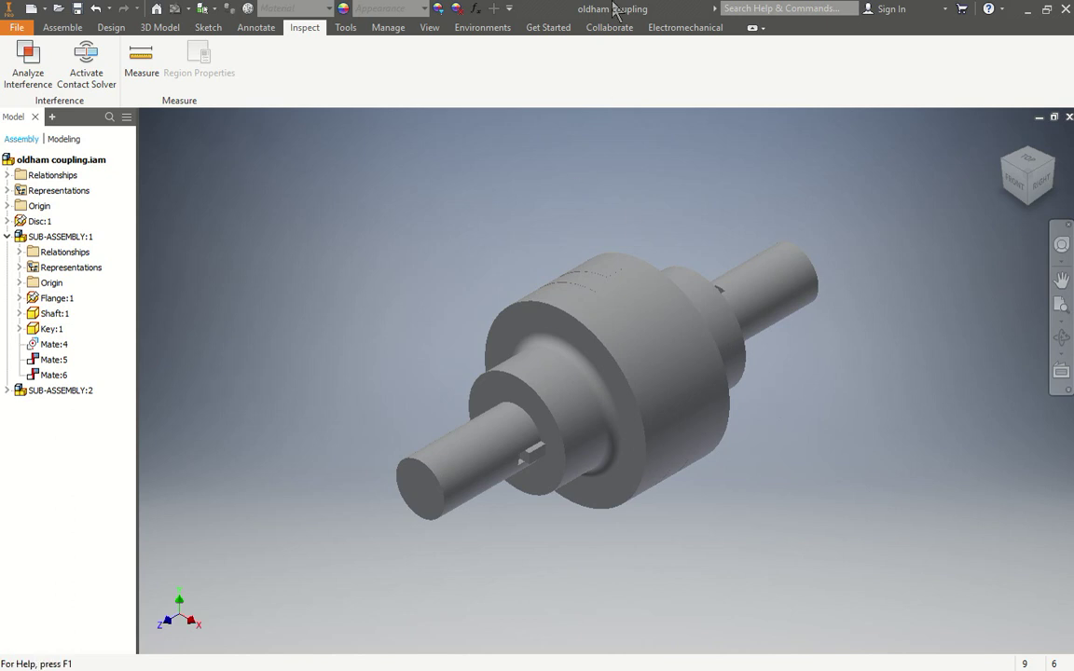
With the open assembly closed, create a presentation from the Standard.ipn template and insert the oldham coupling assembly
{"action": "left_click", "coordinate": [1069, 117]}
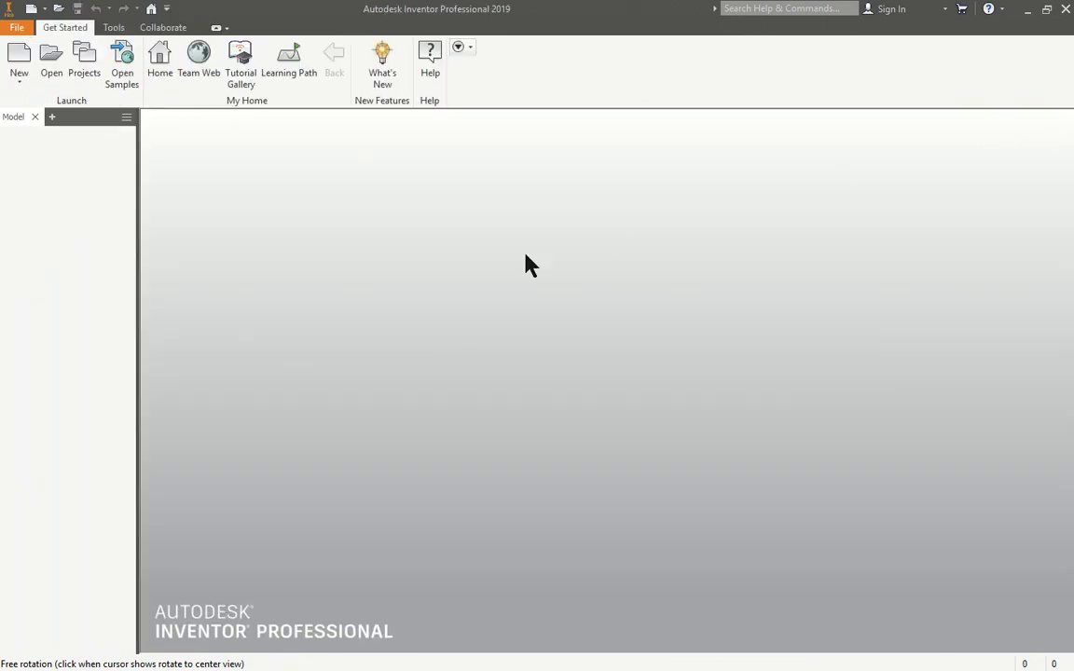
{"action": "left_click", "coordinate": [22, 60]}
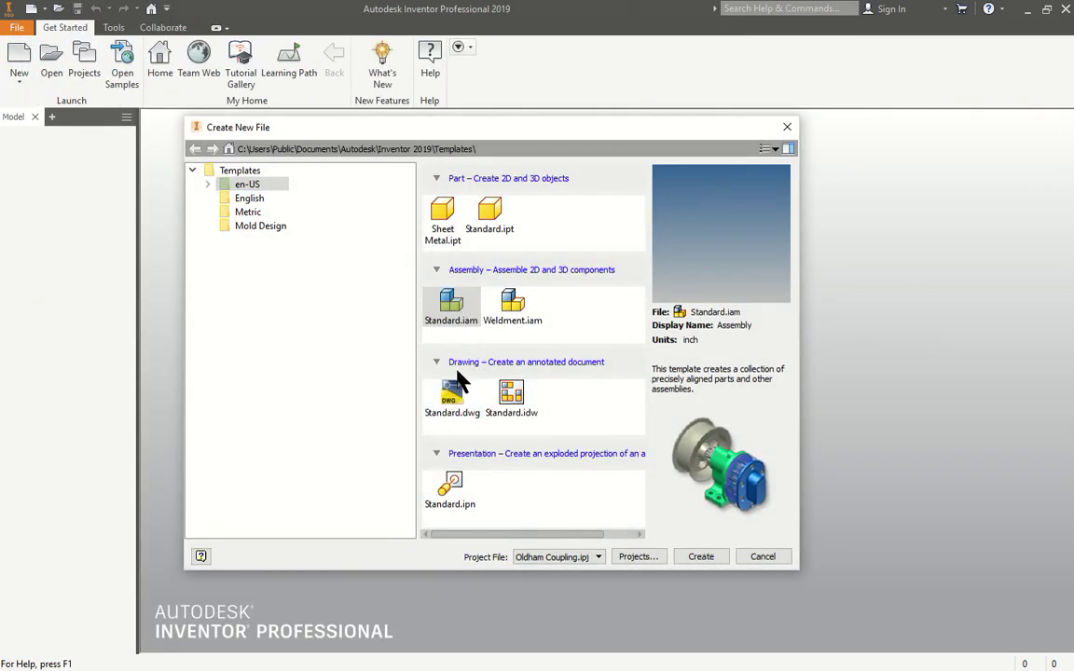
{"action": "left_click", "coordinate": [455, 492]}
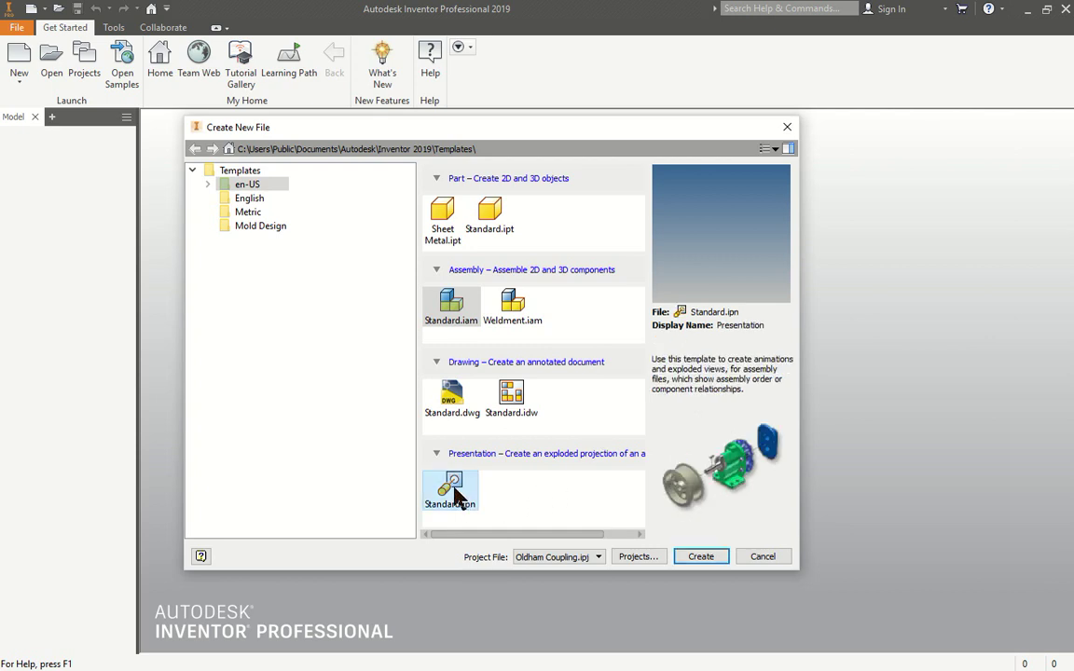
{"action": "left_click", "coordinate": [695, 557]}
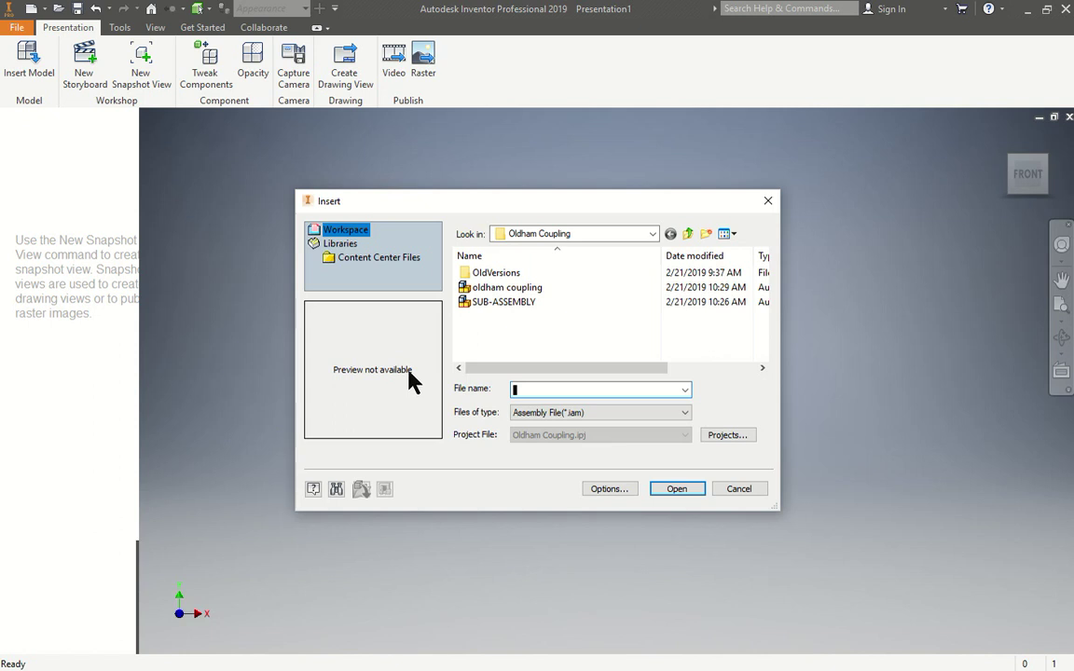
{"action": "left_click", "coordinate": [511, 289]}
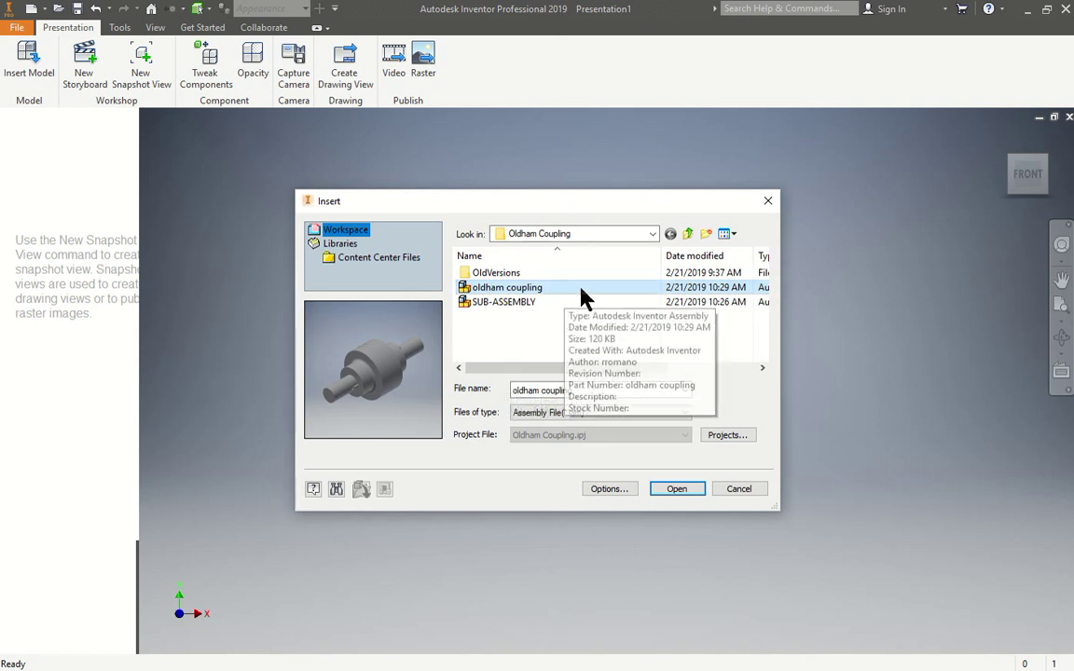
{"action": "left_click", "coordinate": [678, 490]}
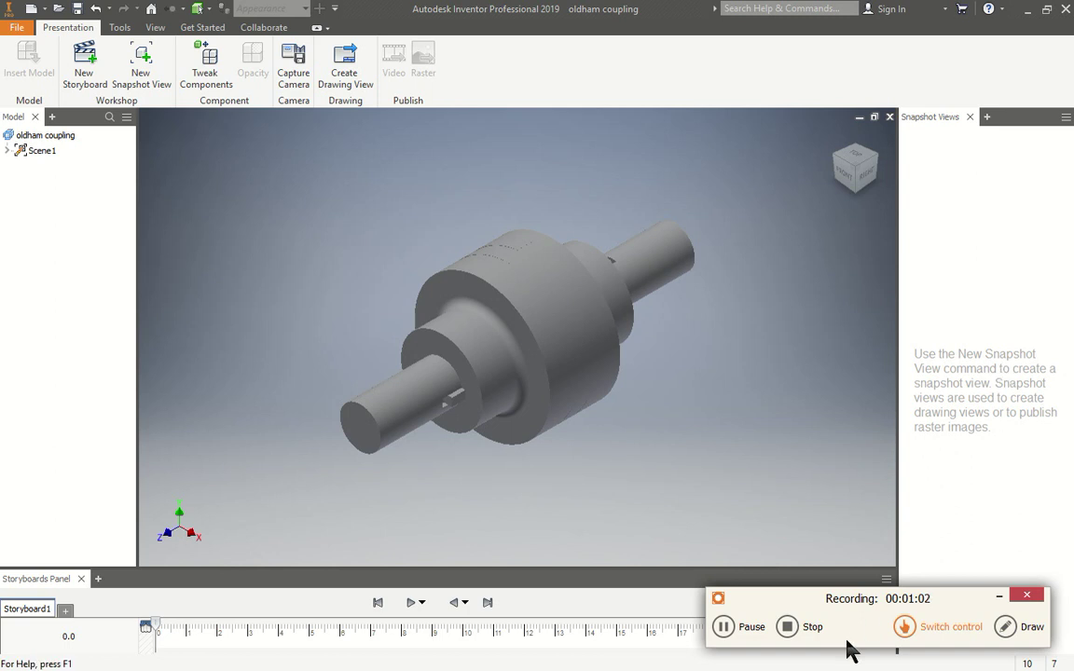
Tweak SUB-ASSEMBLY:1 by moving it 3 in along Z away from the disc with a duration of 5 s
{"action": "left_click", "coordinate": [212, 70]}
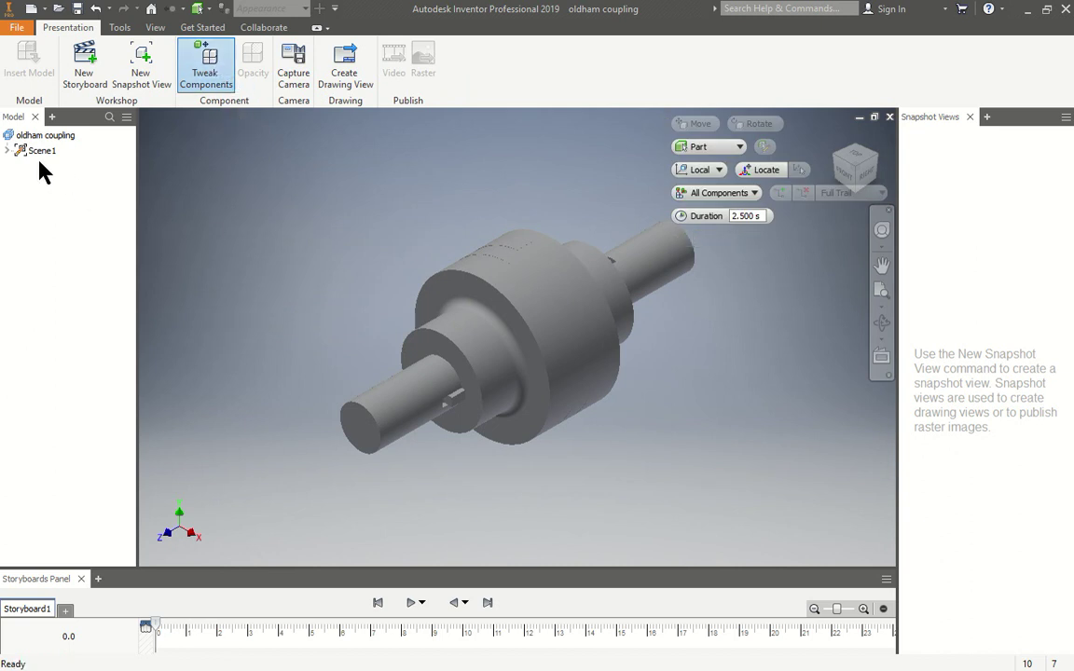
{"action": "left_click", "coordinate": [8, 152]}
{"action": "left_click", "coordinate": [19, 166]}
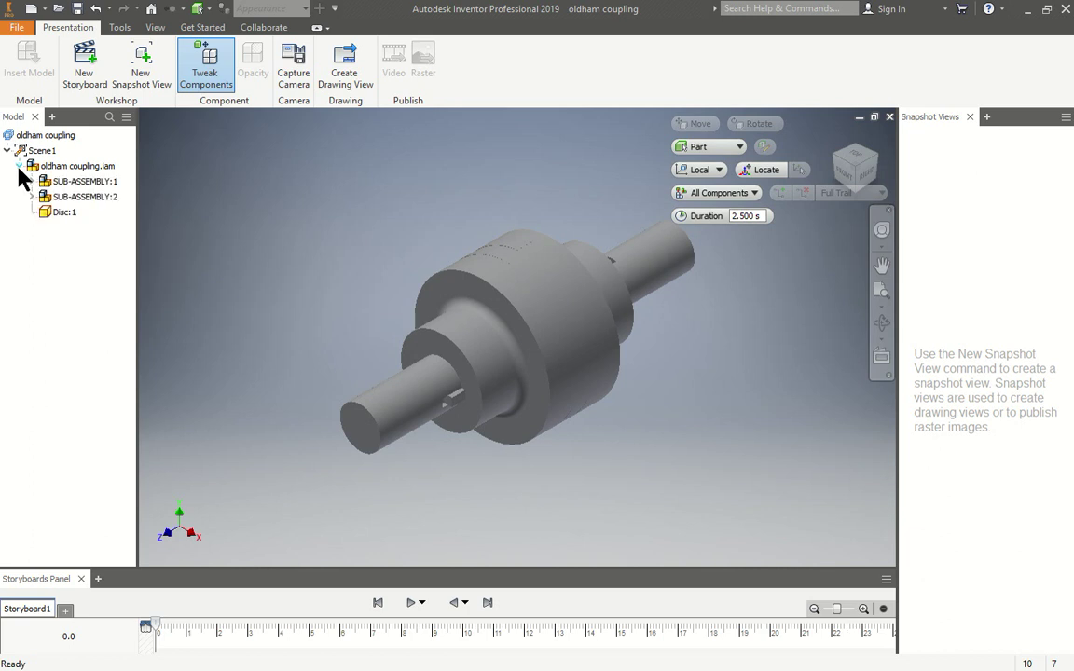
{"action": "left_click", "coordinate": [64, 186]}
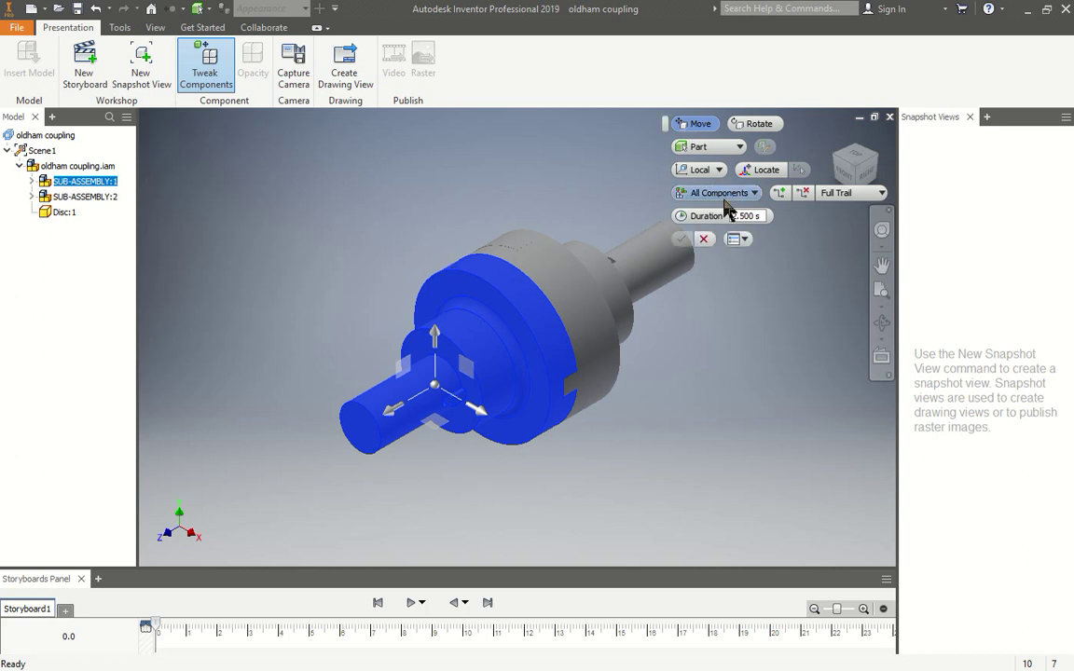
{"action": "left_click", "coordinate": [760, 215]}
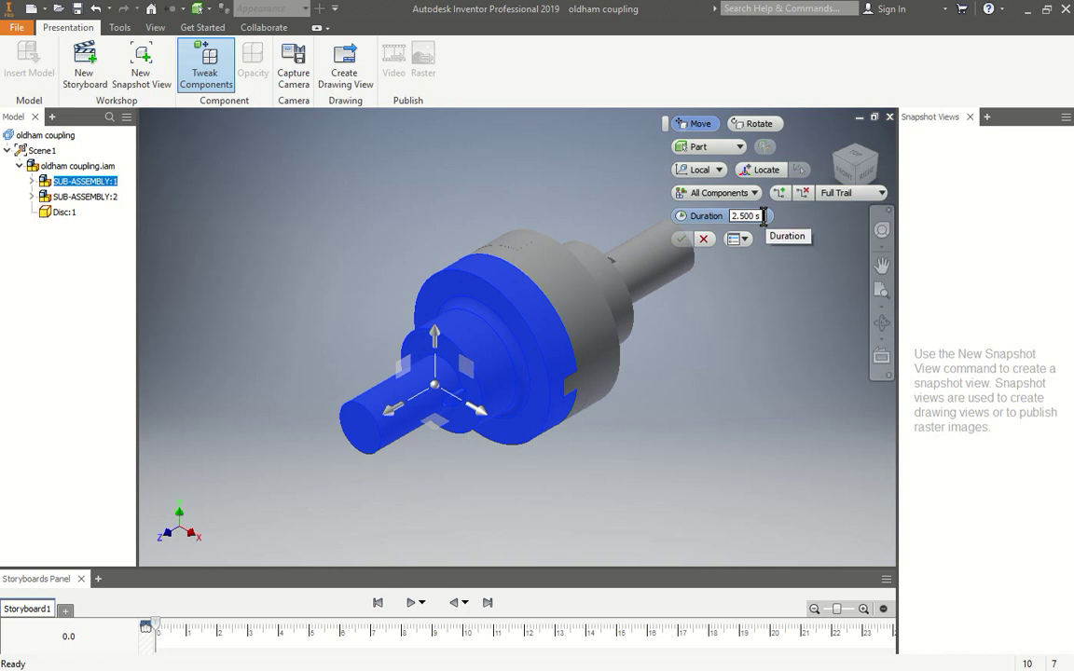
{"action": "left_click_drag", "start_coordinate": [763, 215], "coordinate": [718, 225]}
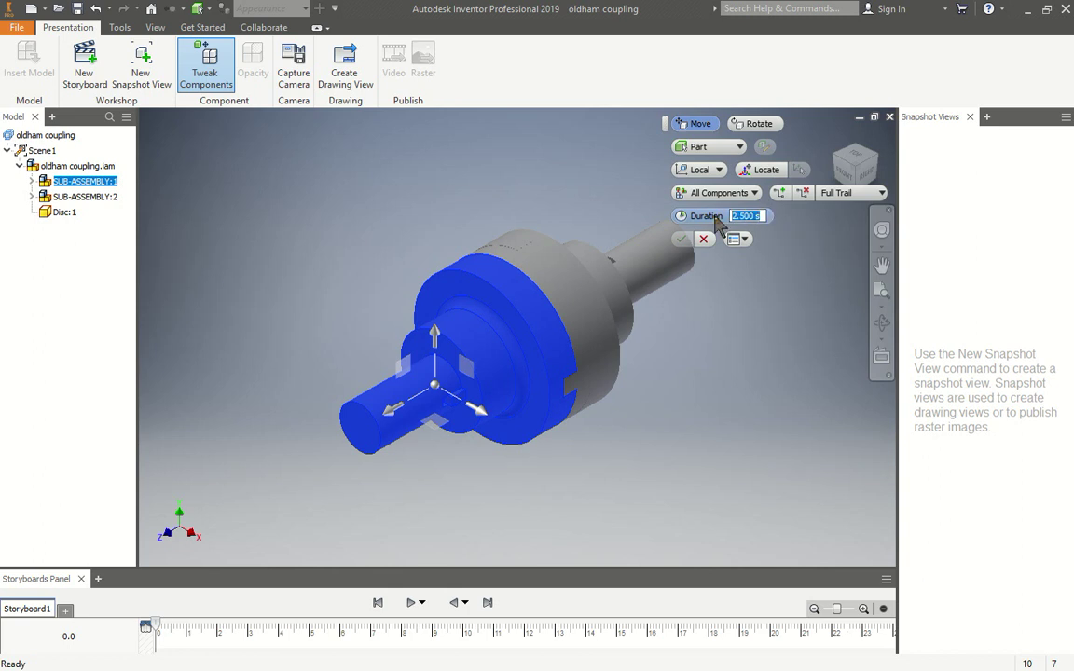
{"action": "type", "text": "5"}
{"action": "scroll", "coordinate": [392, 408], "scroll_direction": "up", "scroll_amount": 3}
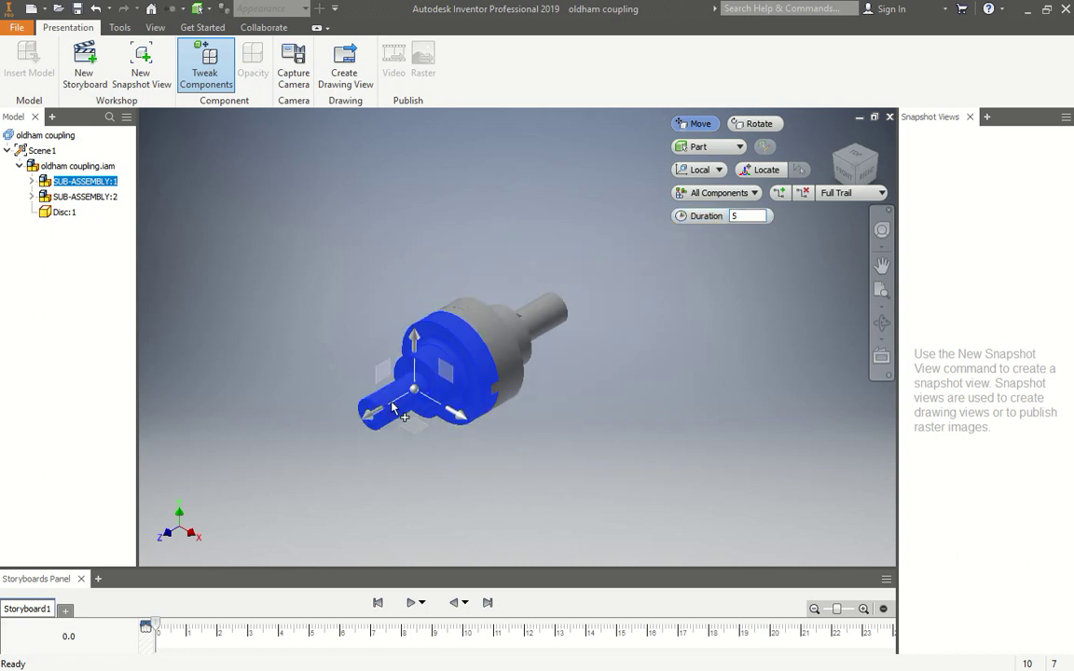
{"action": "left_click_drag", "start_coordinate": [392, 408], "coordinate": [315, 474]}
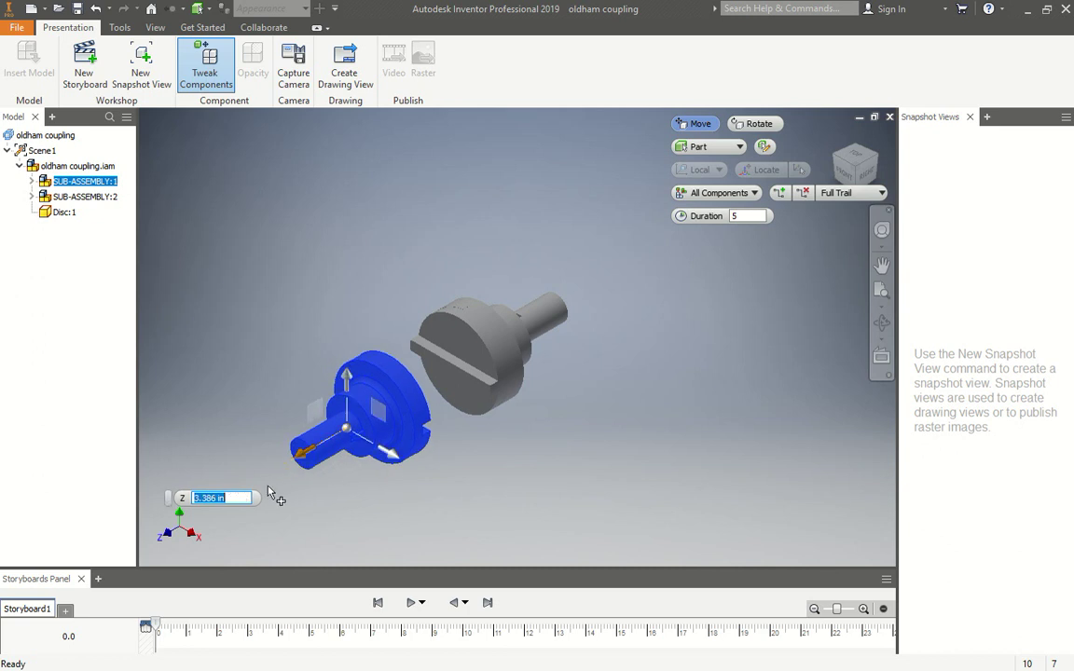
{"action": "type", "text": "3"}
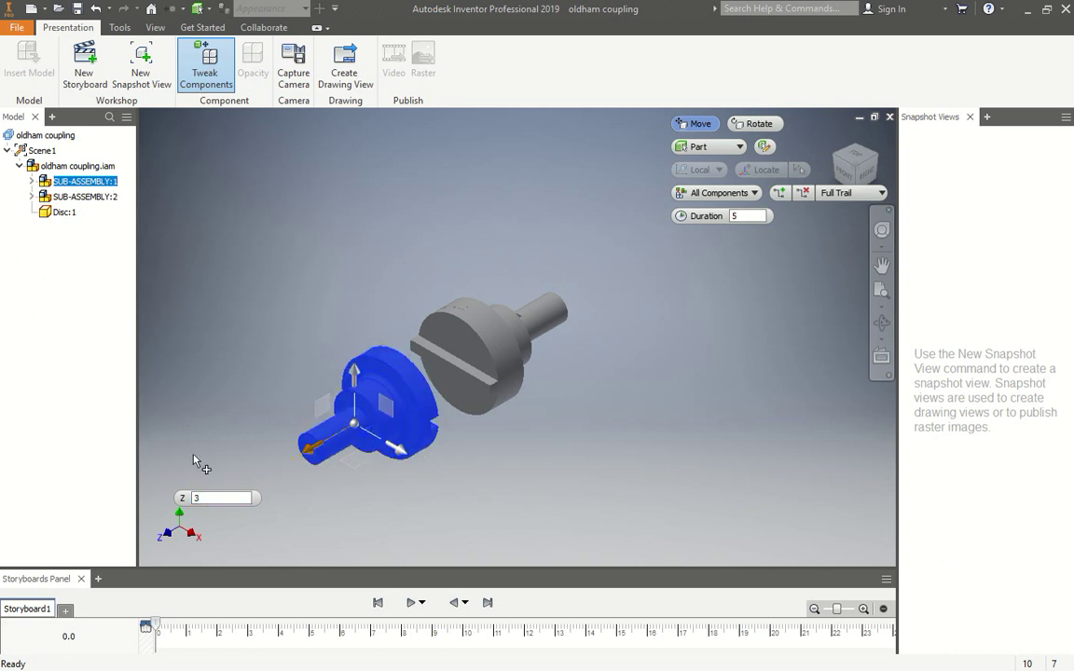
{"action": "mouse_move", "coordinate": [702, 131]}
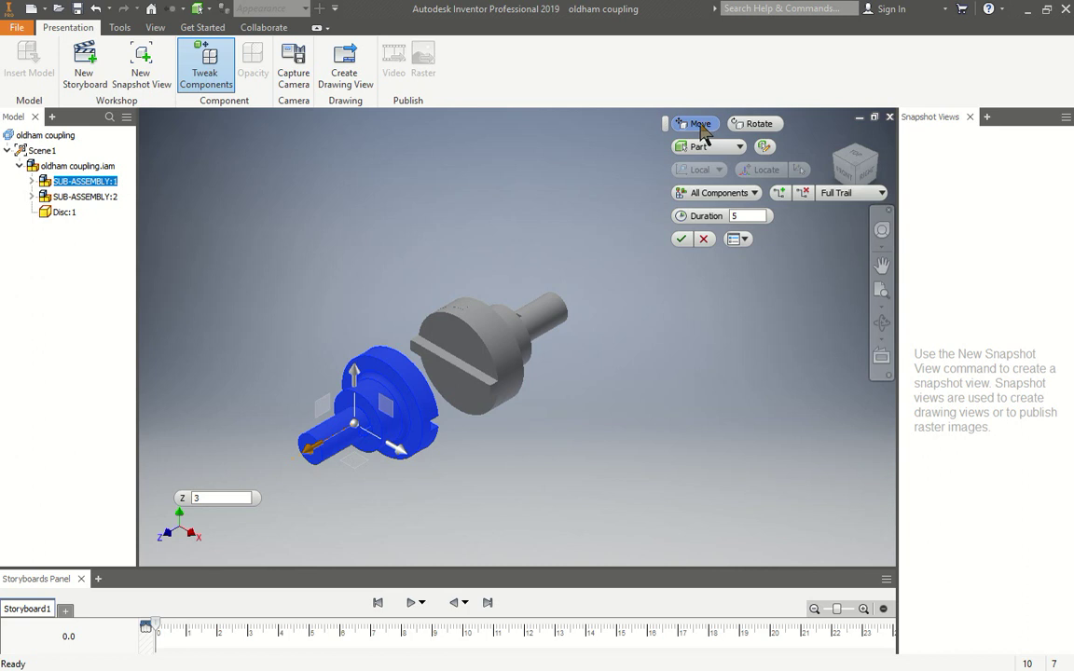
{"action": "key", "text": "Return"}
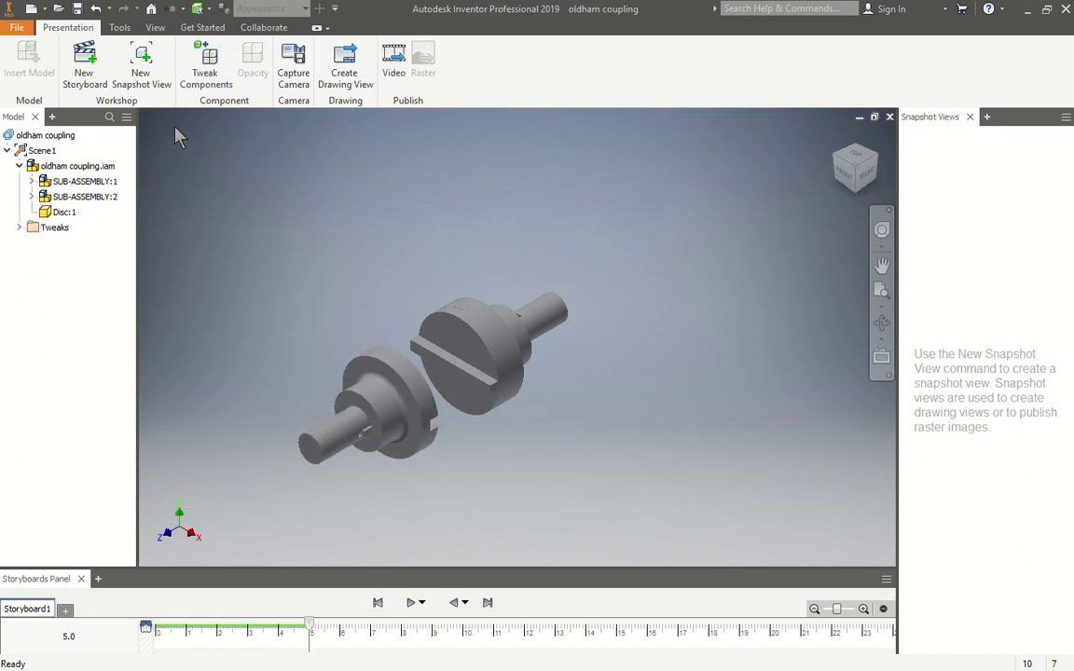
Tweak SUB-ASSEMBLY:2 by moving it about 3 in along Z away from the disc, on the opposite side
{"action": "left_click", "coordinate": [207, 71]}
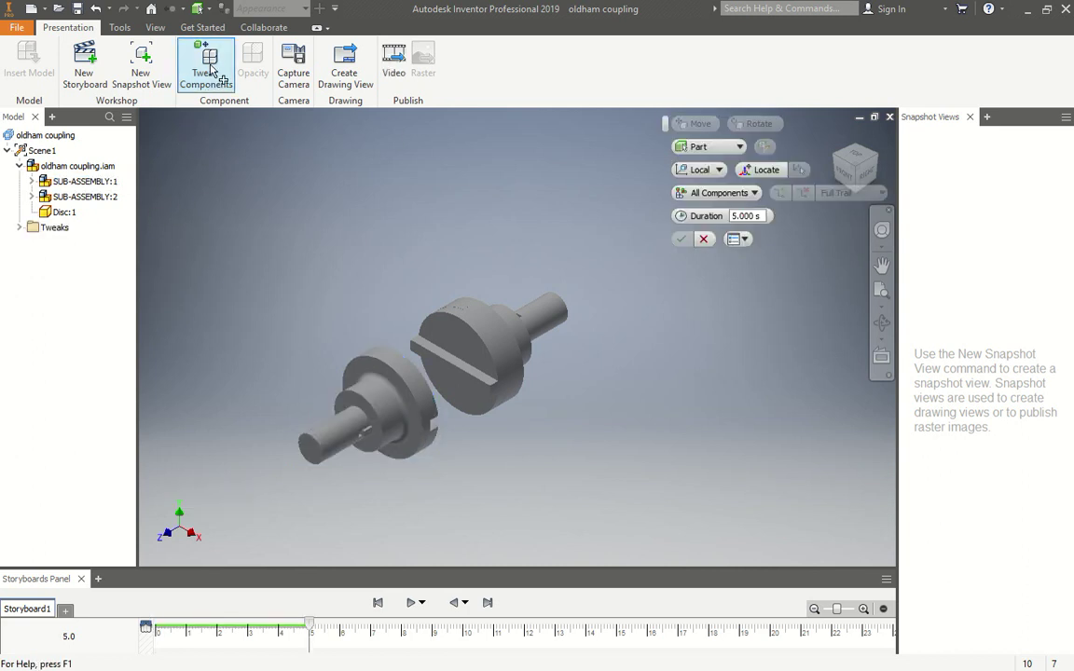
{"action": "left_click", "coordinate": [94, 203]}
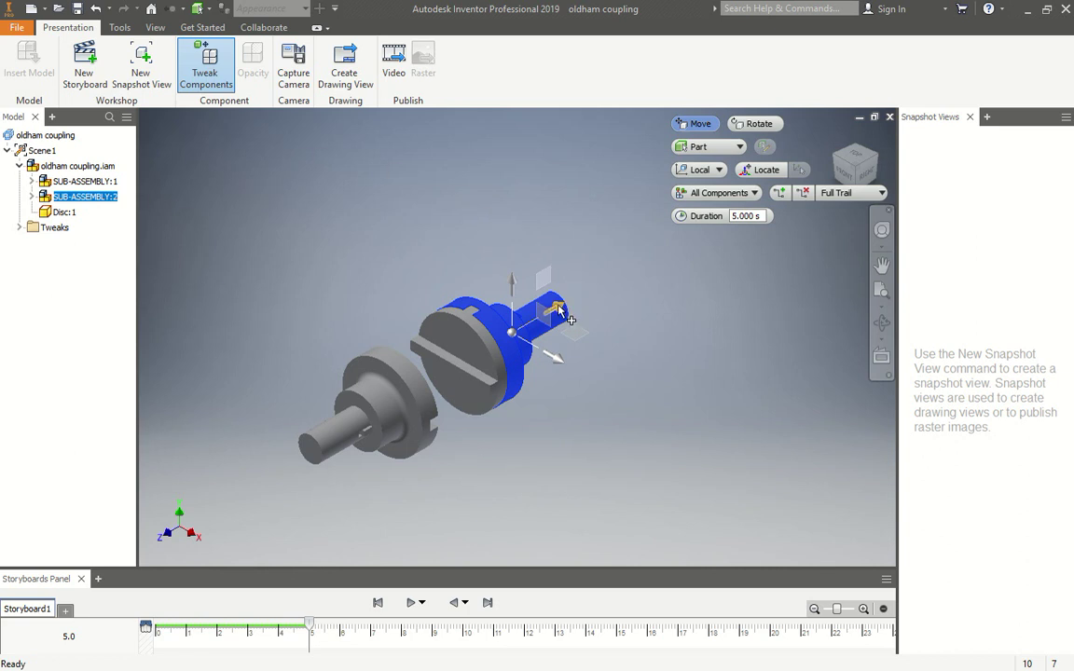
{"action": "left_click_drag", "start_coordinate": [555, 308], "coordinate": [627, 273]}
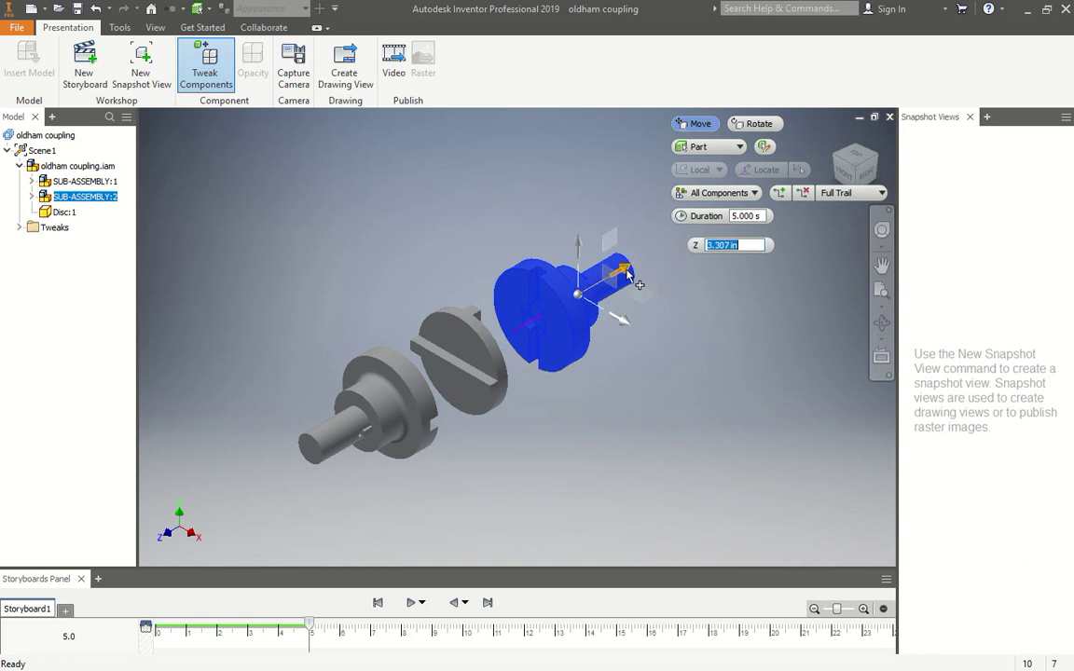
{"action": "key", "text": "Escape"}
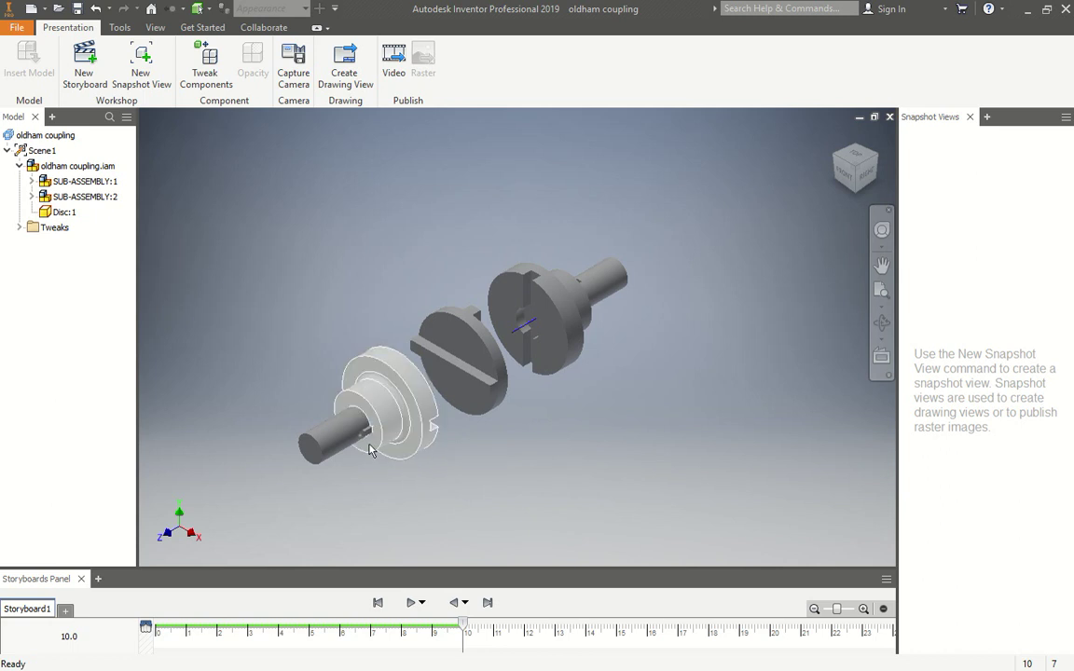
Tweak the key of SUB-ASSEMBLY:1 out of its flange toward the disc, about -2.1 in along Z
{"action": "scroll", "coordinate": [368, 448], "scroll_direction": "up", "scroll_amount": 2}
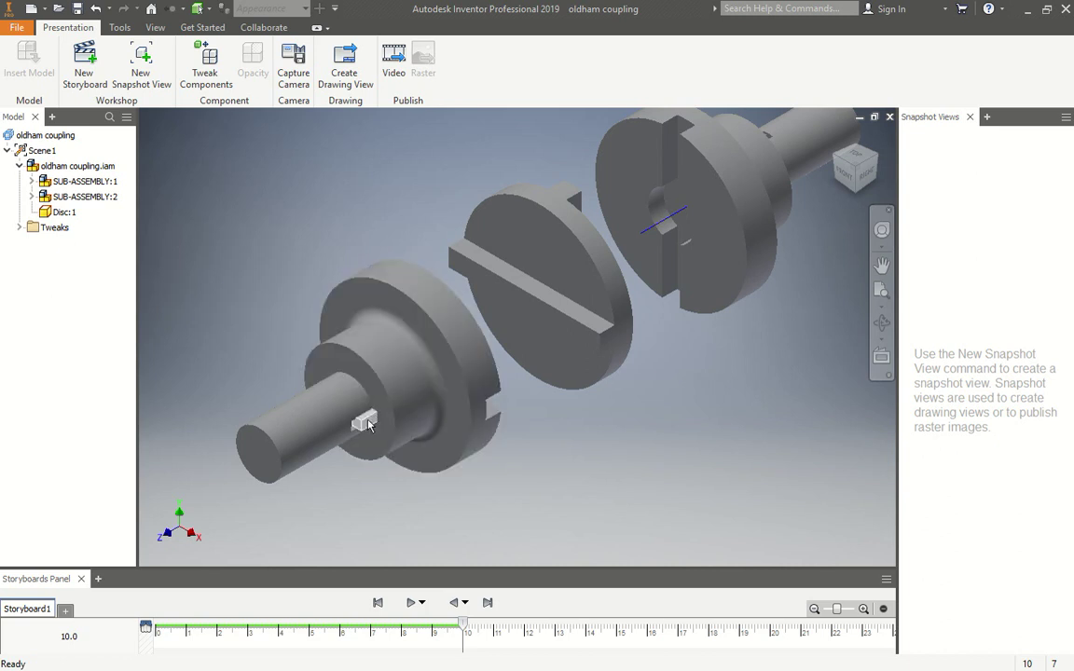
{"action": "left_click", "coordinate": [373, 420]}
{"action": "left_click", "coordinate": [200, 63]}
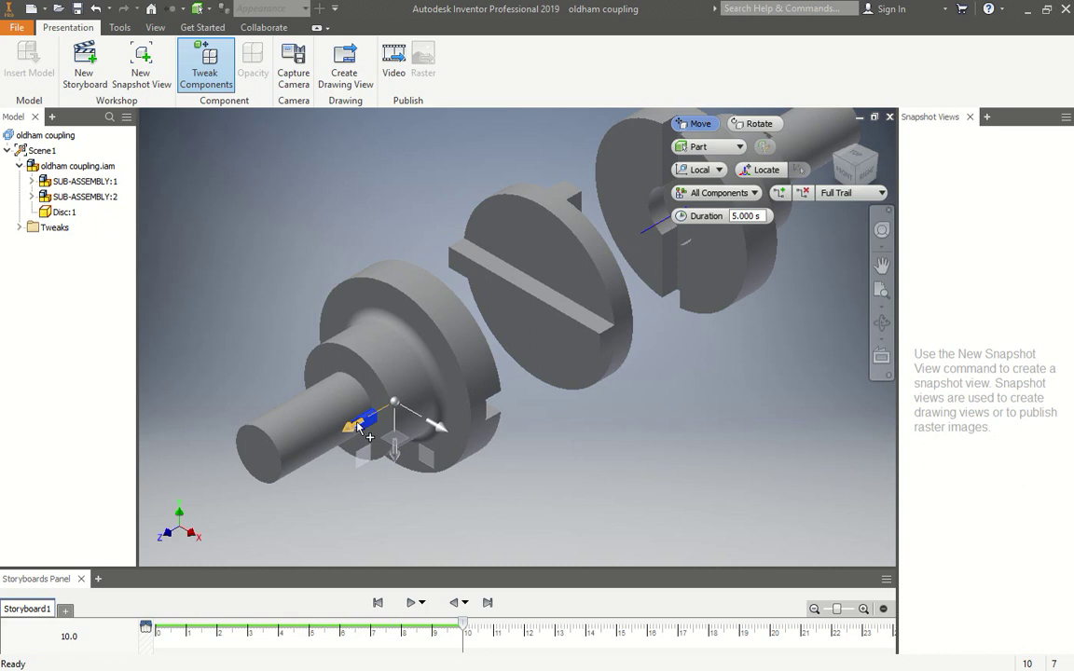
{"action": "left_click_drag", "start_coordinate": [359, 424], "coordinate": [454, 407]}
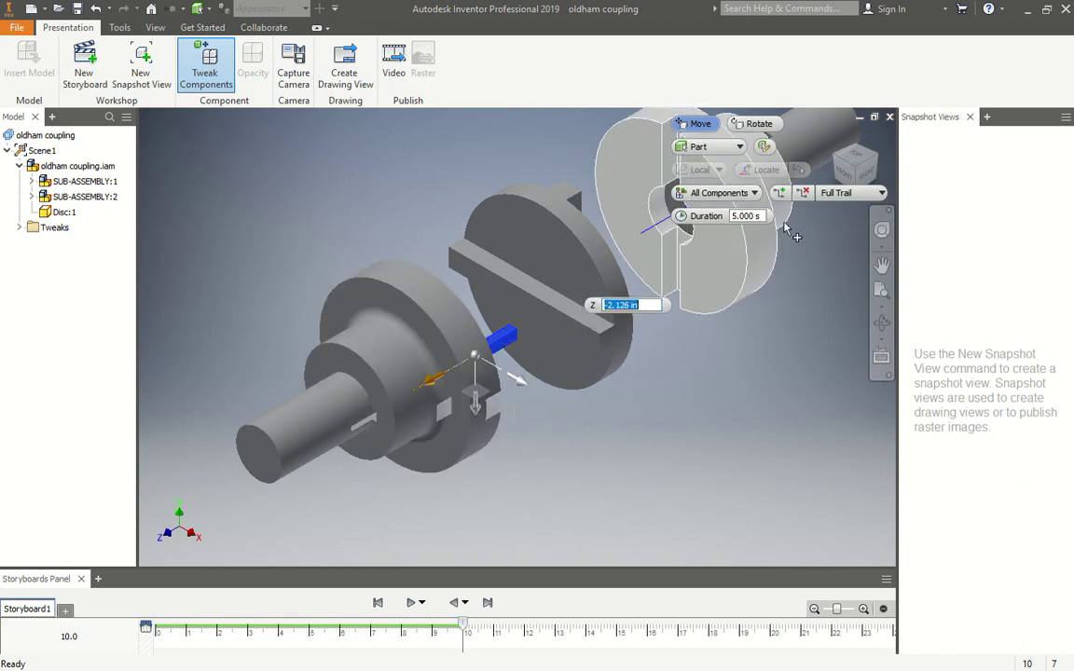
{"action": "left_click", "coordinate": [682, 239]}
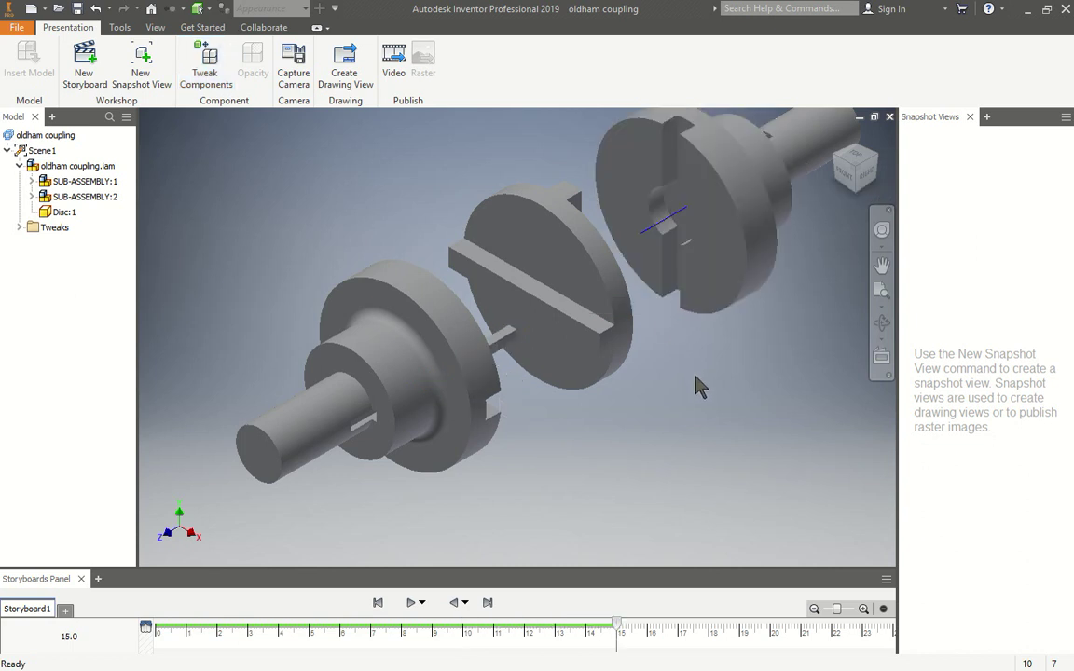
Tweak the key of SUB-ASSEMBLY:2 out of its flange toward the disc, about -2.1 in along Z
{"action": "scroll", "coordinate": [697, 383], "scroll_direction": "down", "scroll_amount": 5}
{"action": "scroll", "coordinate": [734, 360], "scroll_direction": "up", "scroll_amount": 8}
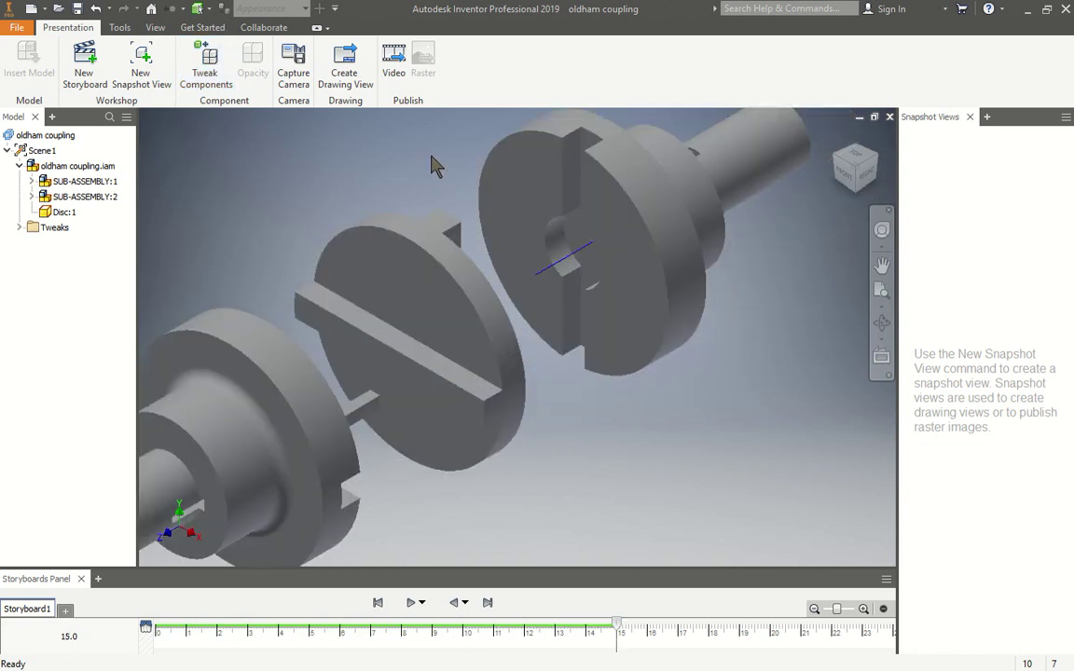
{"action": "left_click", "coordinate": [213, 69]}
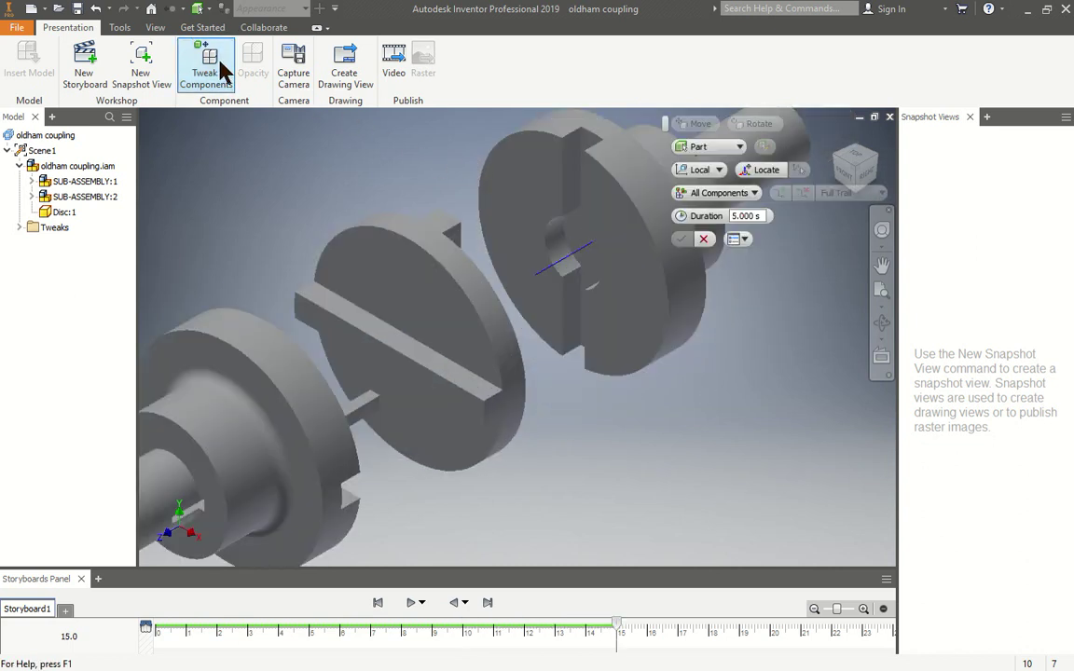
{"action": "left_click", "coordinate": [31, 197]}
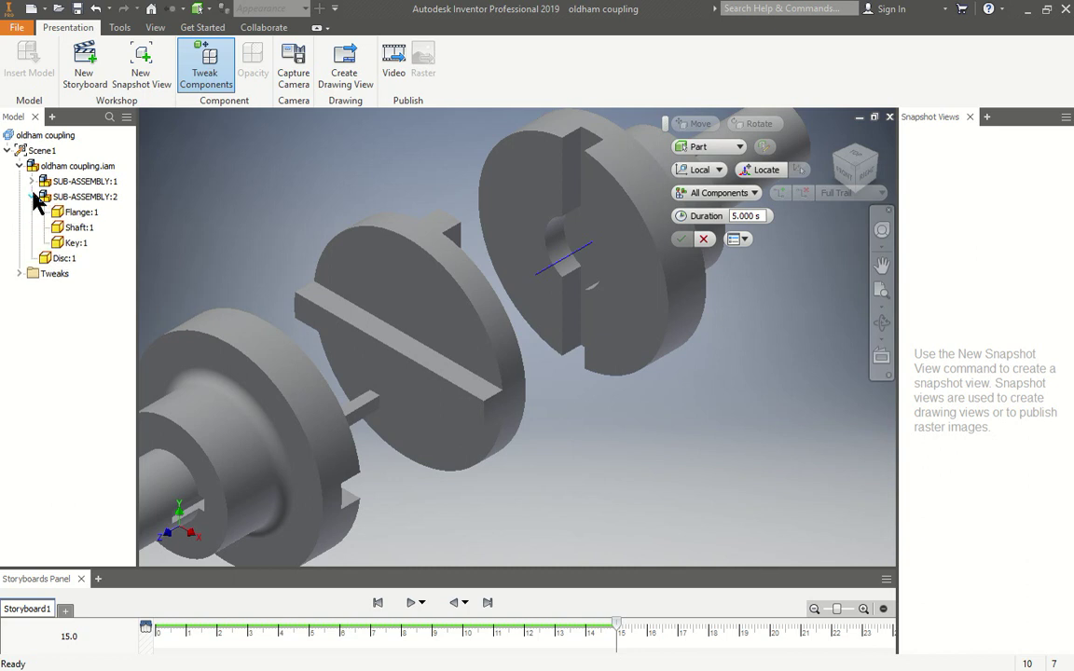
{"action": "left_click", "coordinate": [75, 245]}
{"action": "scroll", "coordinate": [336, 163], "scroll_direction": "down", "scroll_amount": 3}
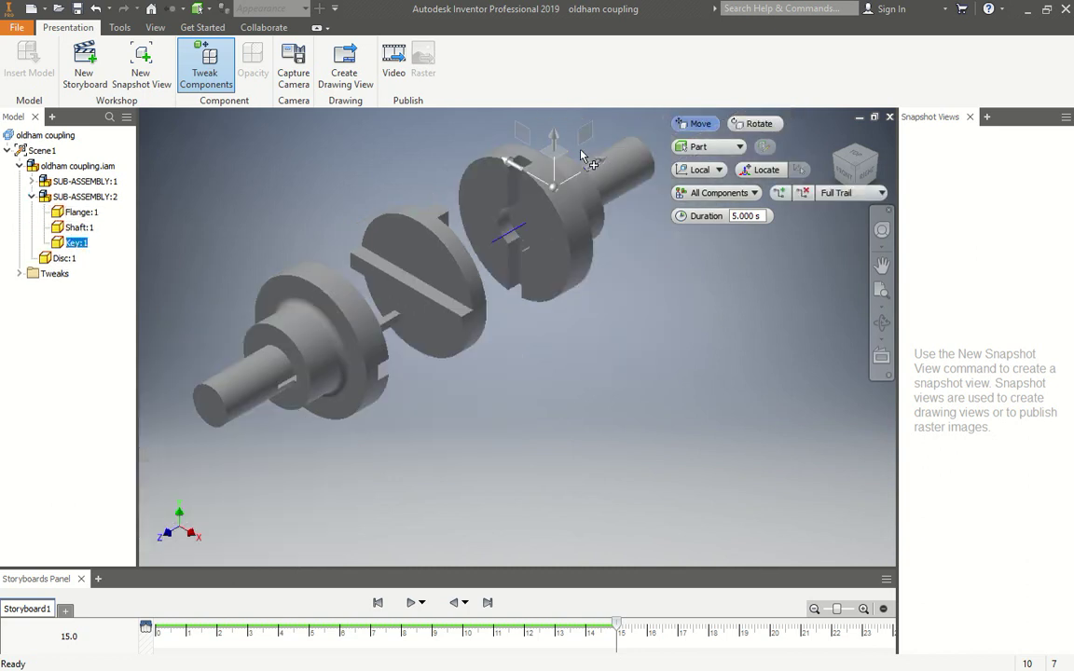
{"action": "left_click_drag", "start_coordinate": [583, 156], "coordinate": [487, 179]}
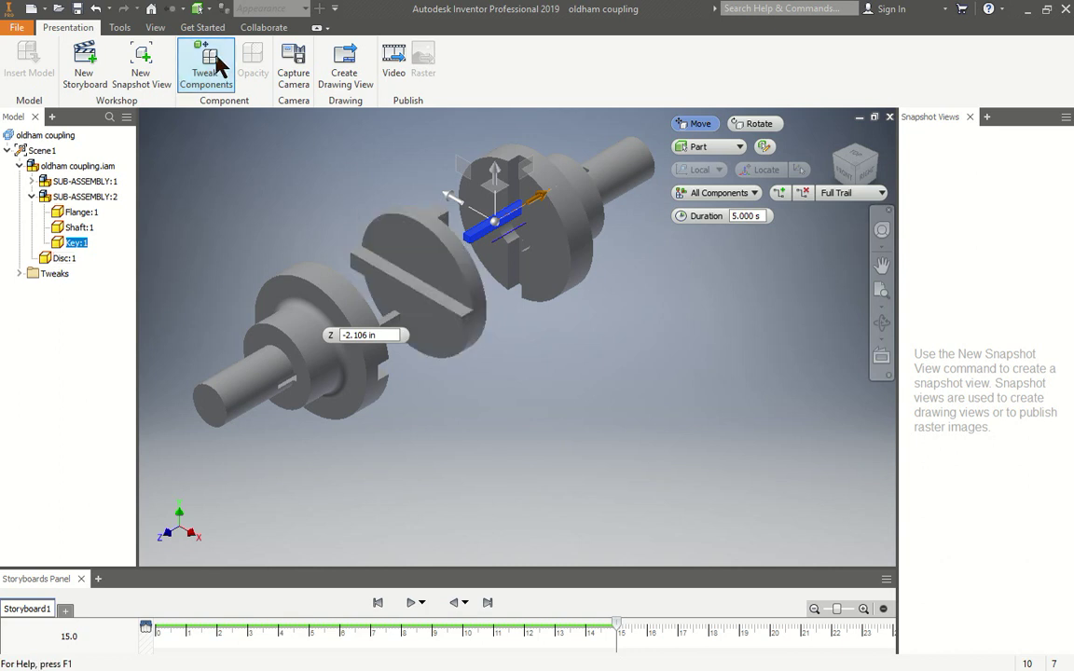
Move the shaft of SUB-ASSEMBLY:1 outward from its flange, about -5.2 in along Z
{"action": "left_click", "coordinate": [82, 227]}
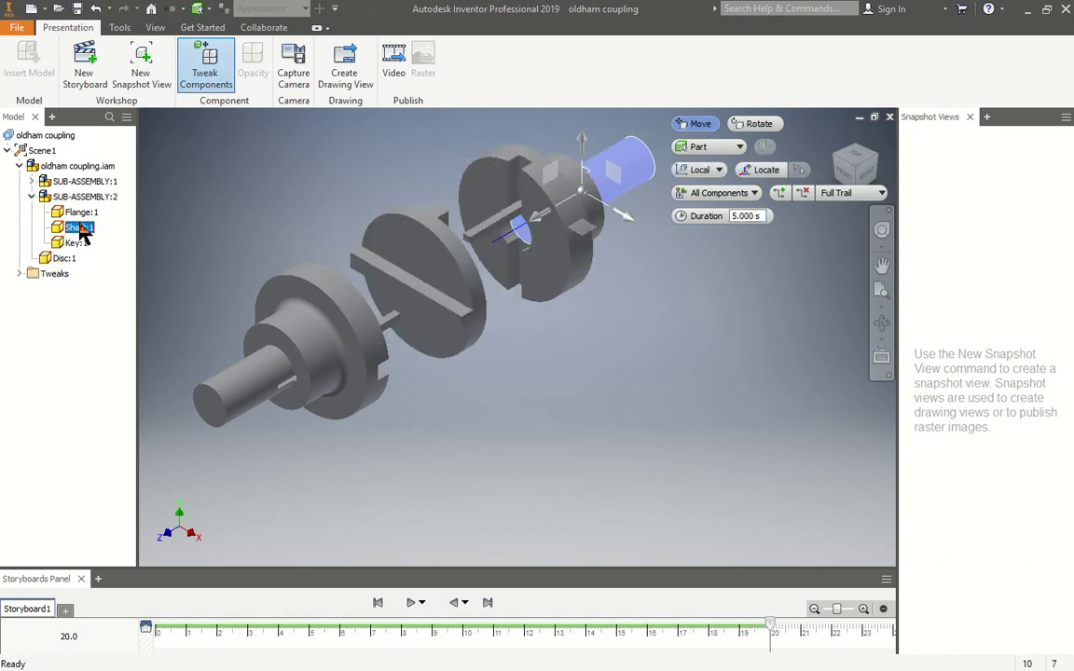
{"action": "left_click", "coordinate": [30, 181]}
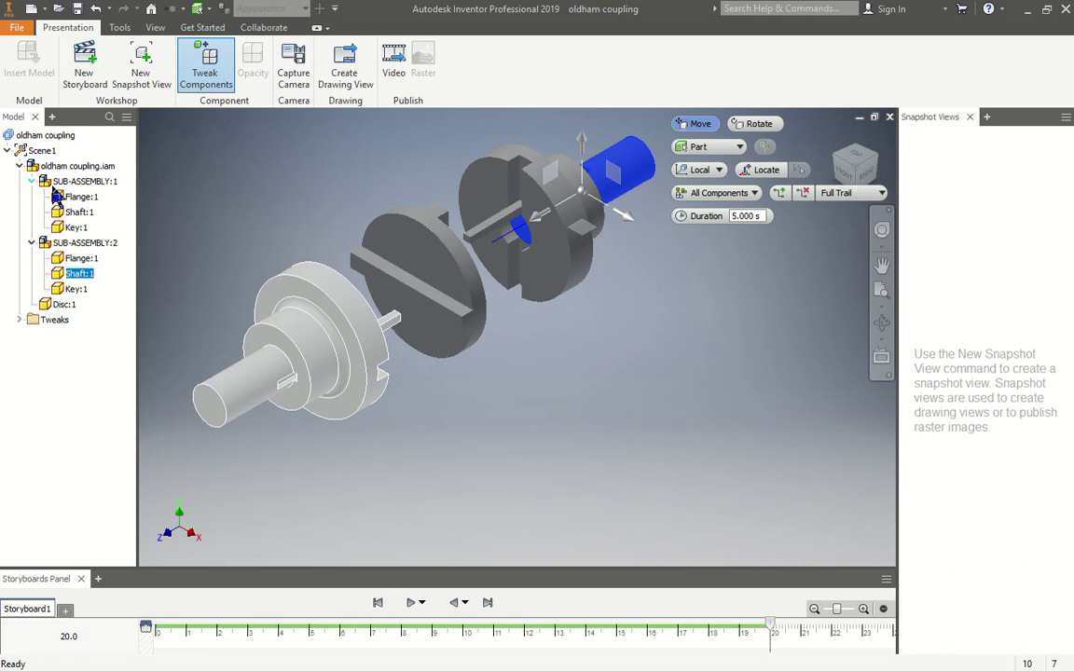
{"action": "left_click", "coordinate": [87, 213]}
{"action": "scroll", "coordinate": [377, 410], "scroll_direction": "up", "scroll_amount": 3}
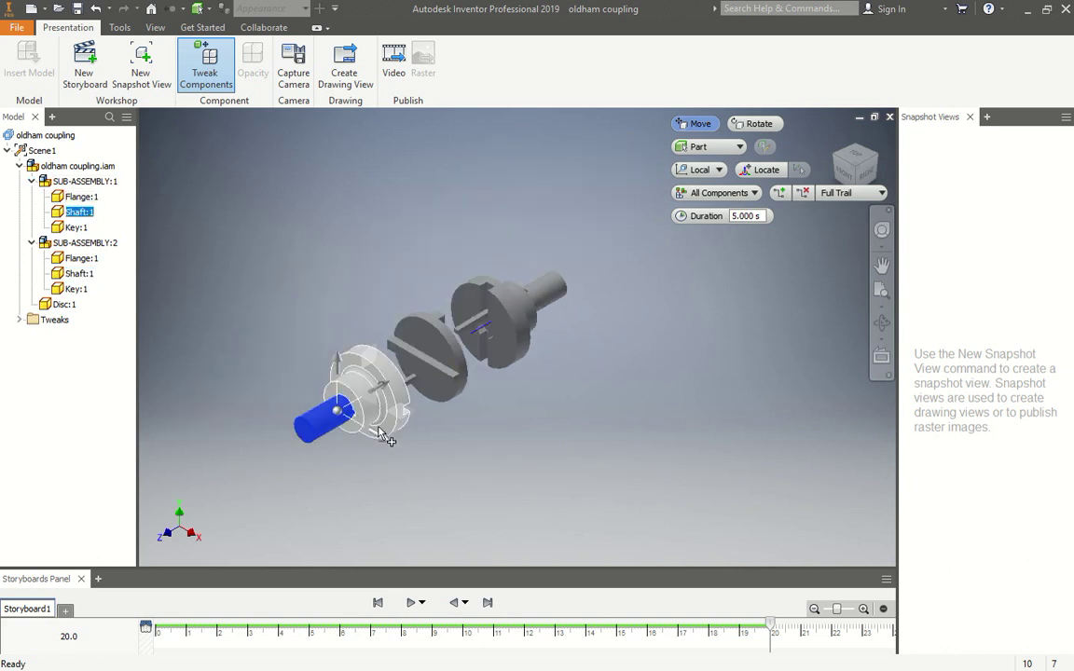
{"action": "left_click_drag", "start_coordinate": [377, 397], "coordinate": [311, 448]}
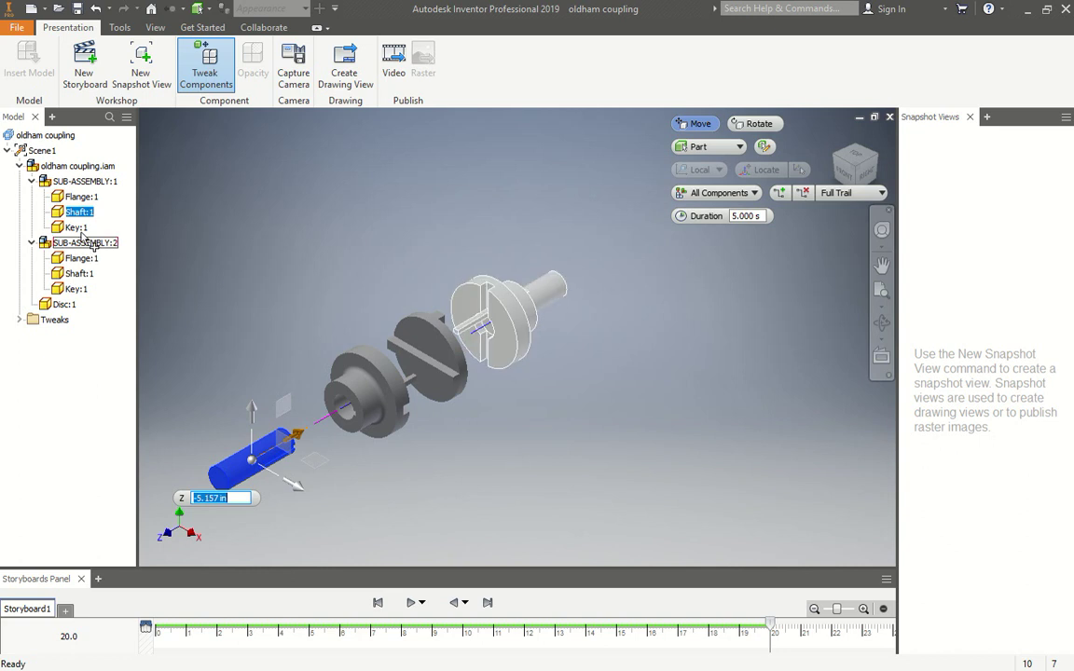
Move the flange of SUB-ASSEMBLY:1 about 1.5 in along Z toward its shaft, away from the disc
{"action": "left_click", "coordinate": [81, 197]}
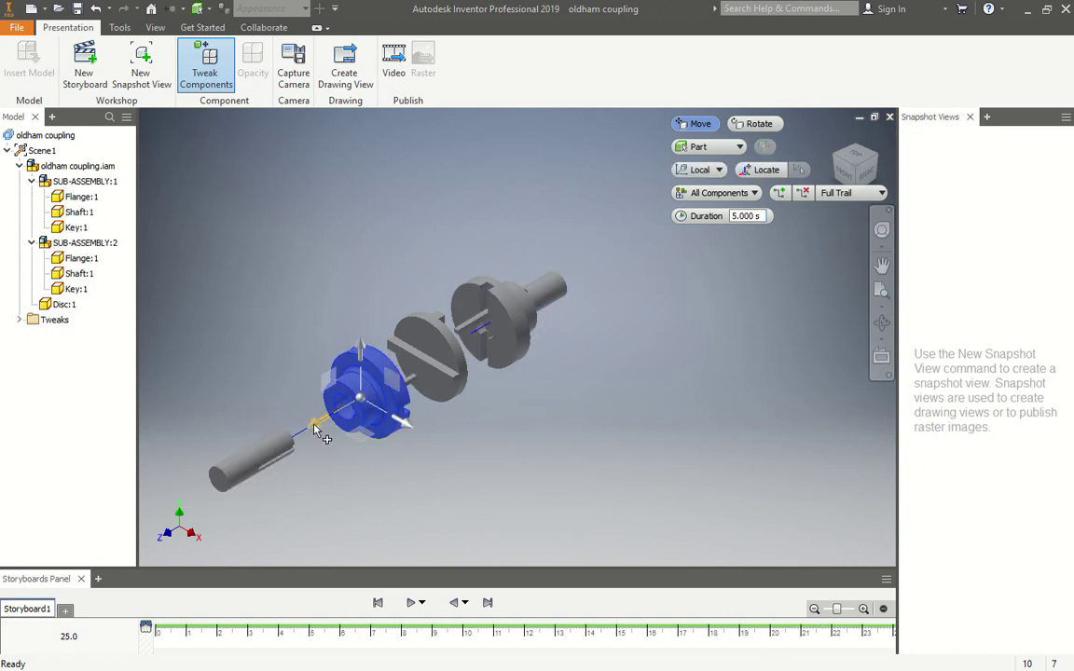
{"action": "left_click_drag", "start_coordinate": [301, 427], "coordinate": [294, 441]}
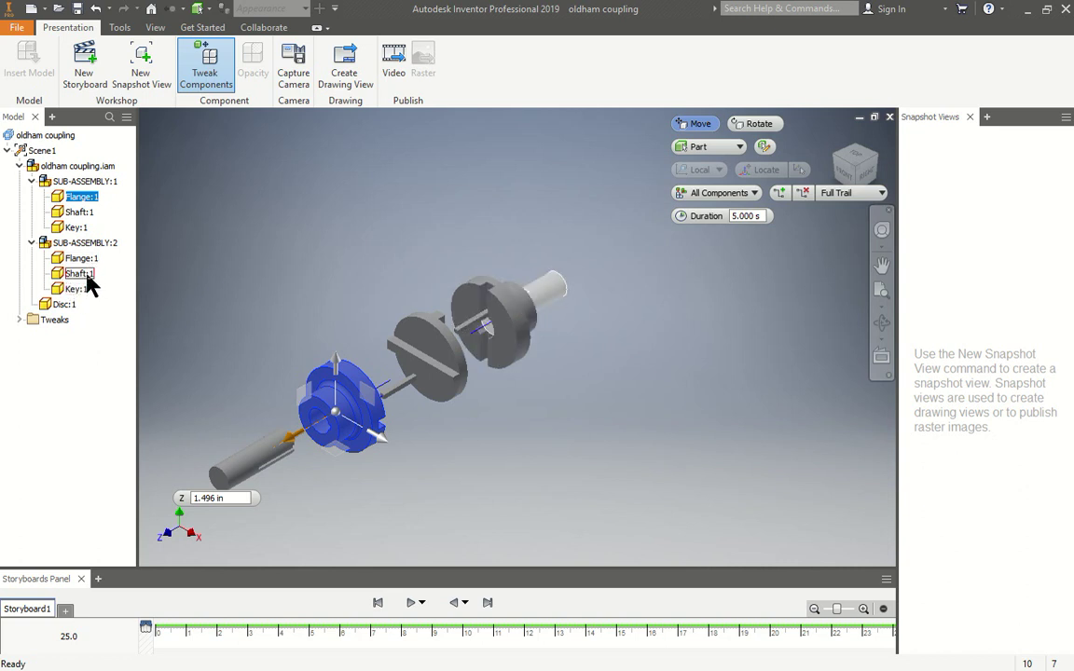
Move the shaft of SUB-ASSEMBLY:2 about -4.5 in and its flange about 1.4 in along their Z axes, away from the disc
{"action": "left_click", "coordinate": [82, 273]}
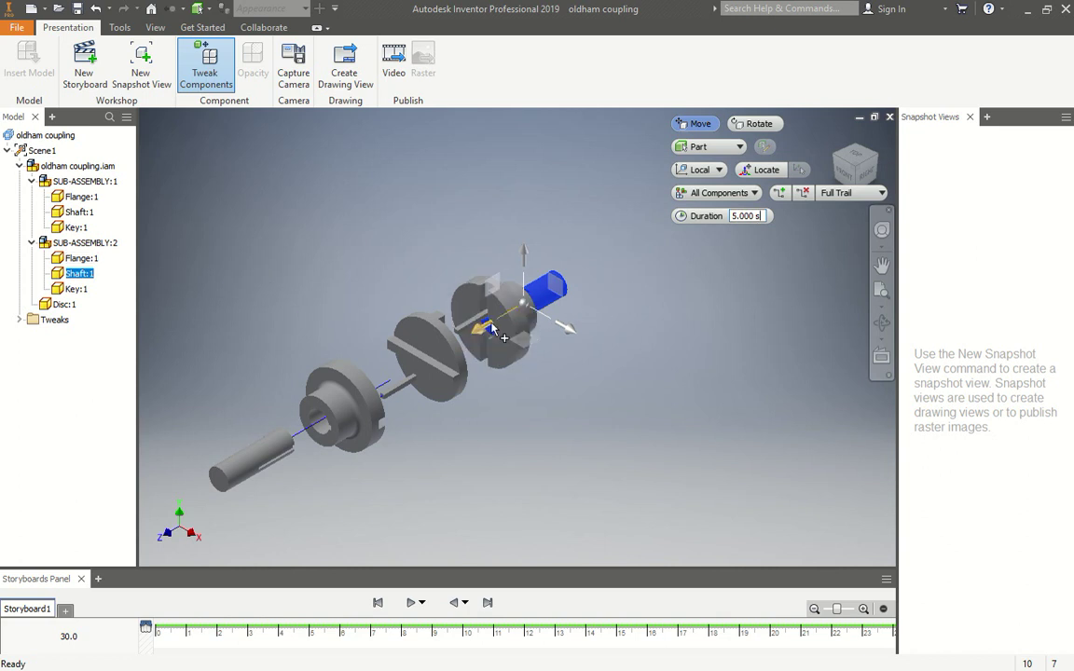
{"action": "left_click_drag", "start_coordinate": [483, 326], "coordinate": [549, 297]}
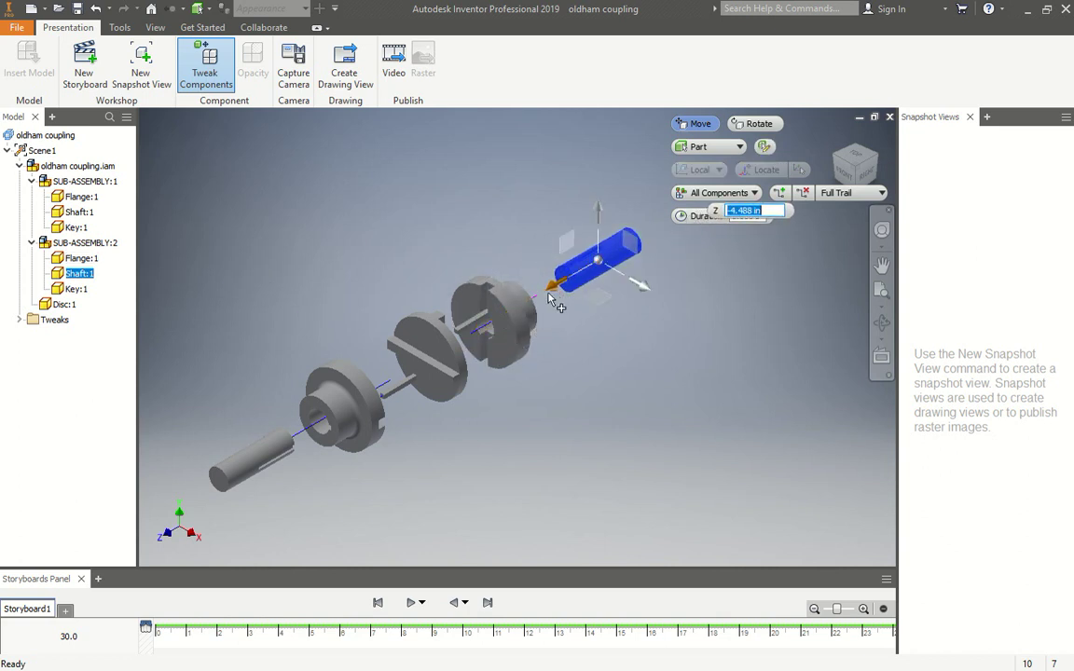
{"action": "left_click", "coordinate": [82, 258]}
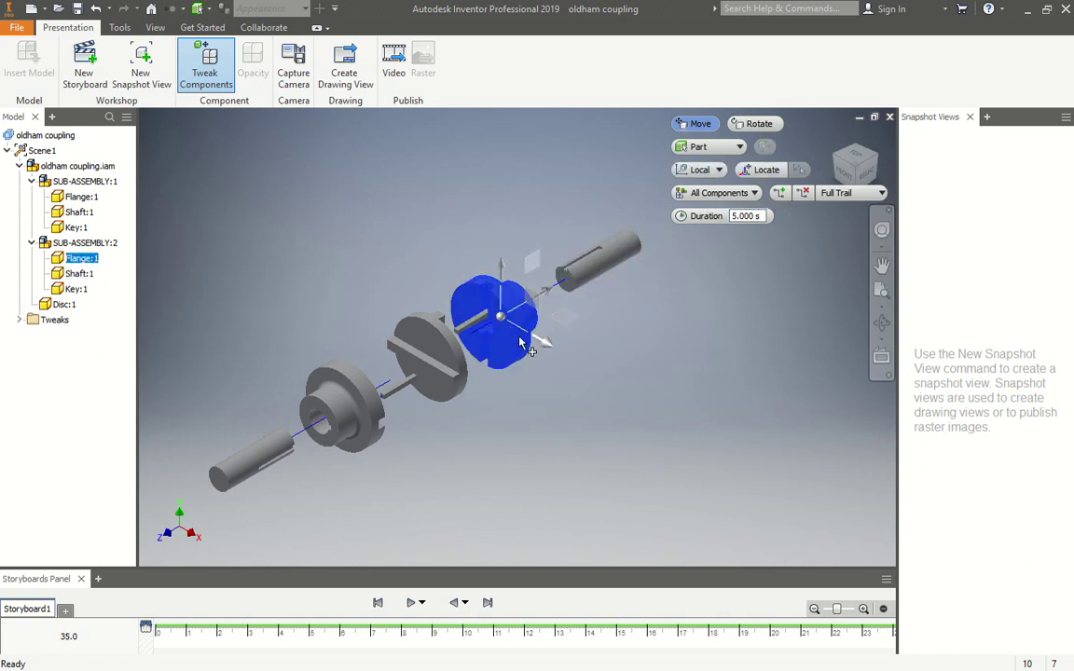
{"action": "left_click_drag", "start_coordinate": [546, 299], "coordinate": [575, 295]}
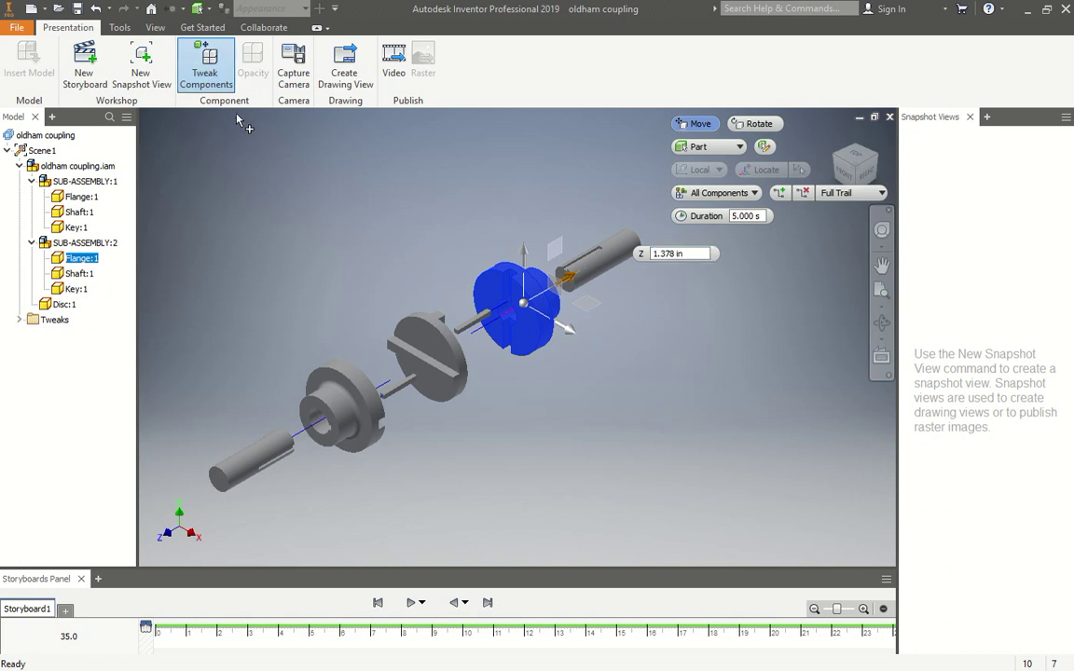
{"action": "left_click", "coordinate": [68, 180]}
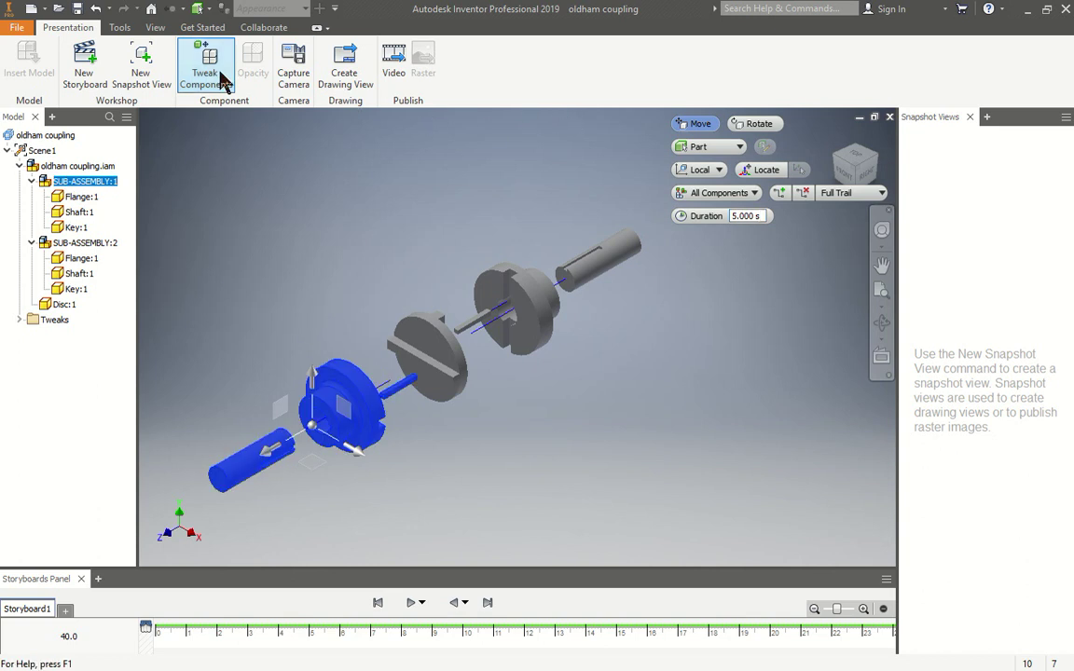
{"action": "right_click", "coordinate": [252, 142]}
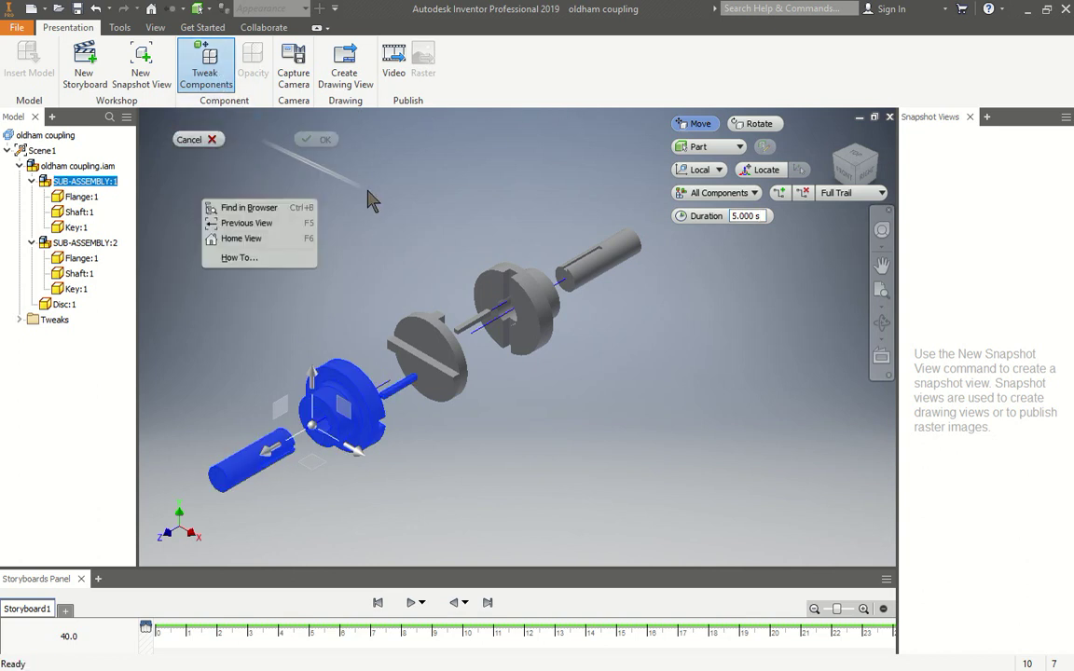
{"action": "key", "text": "Escape"}
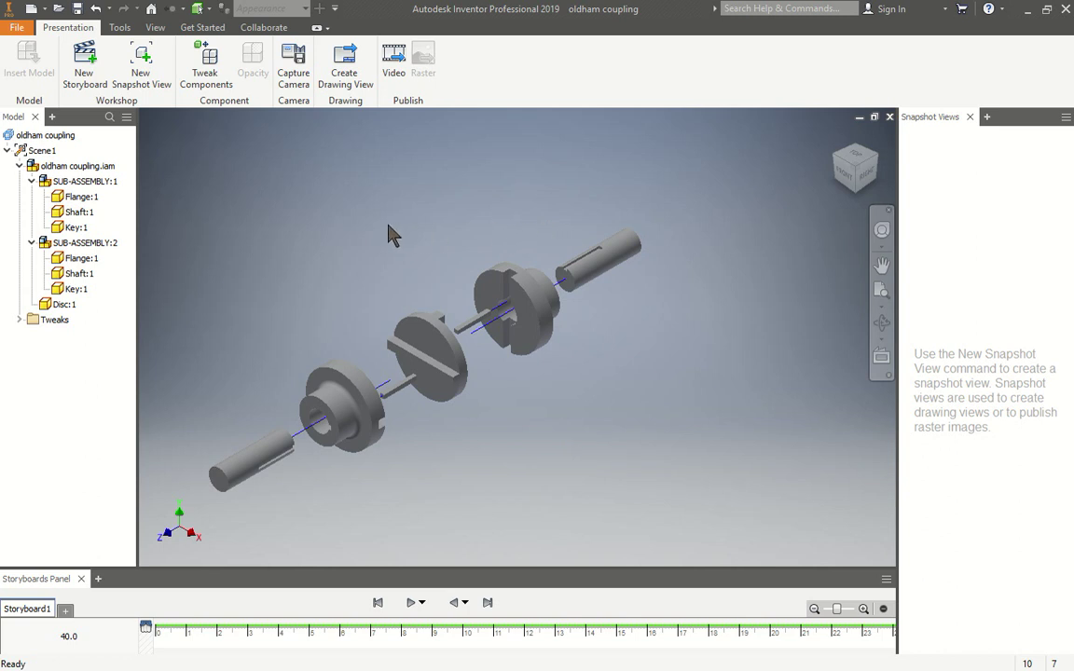
Play the storyboard animation to review the explosion sequence
{"action": "left_click", "coordinate": [410, 604]}
Edit Tweak:3, the key of SUB-ASSEMBLY:1, and set its distance to 2 in
{"action": "left_click", "coordinate": [19, 319]}
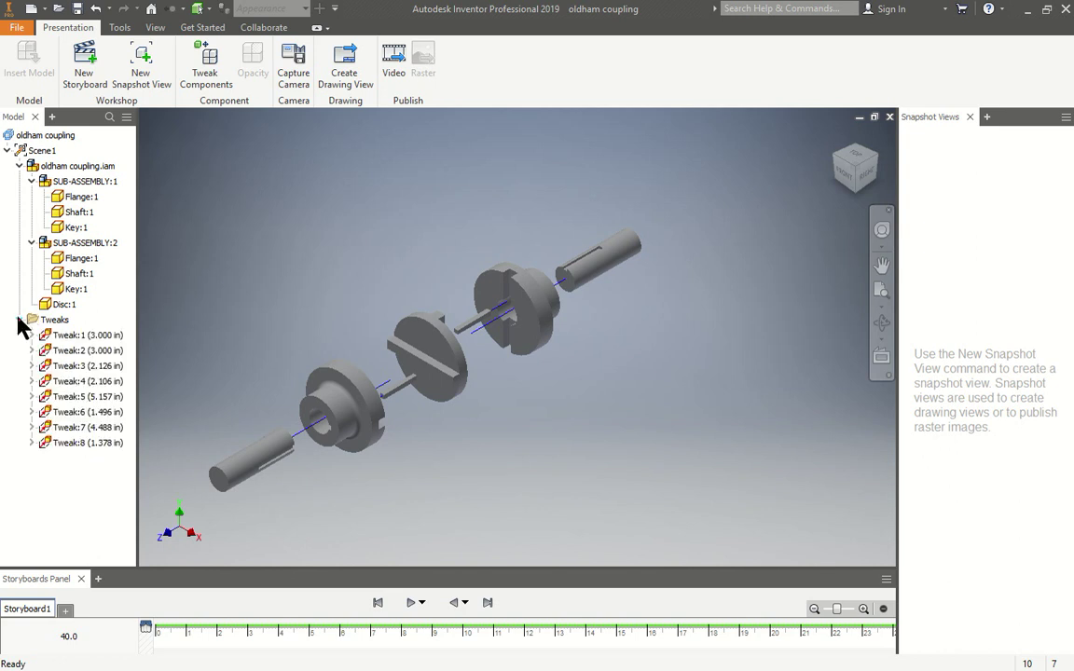
{"action": "right_click", "coordinate": [104, 365]}
{"action": "left_click", "coordinate": [135, 392]}
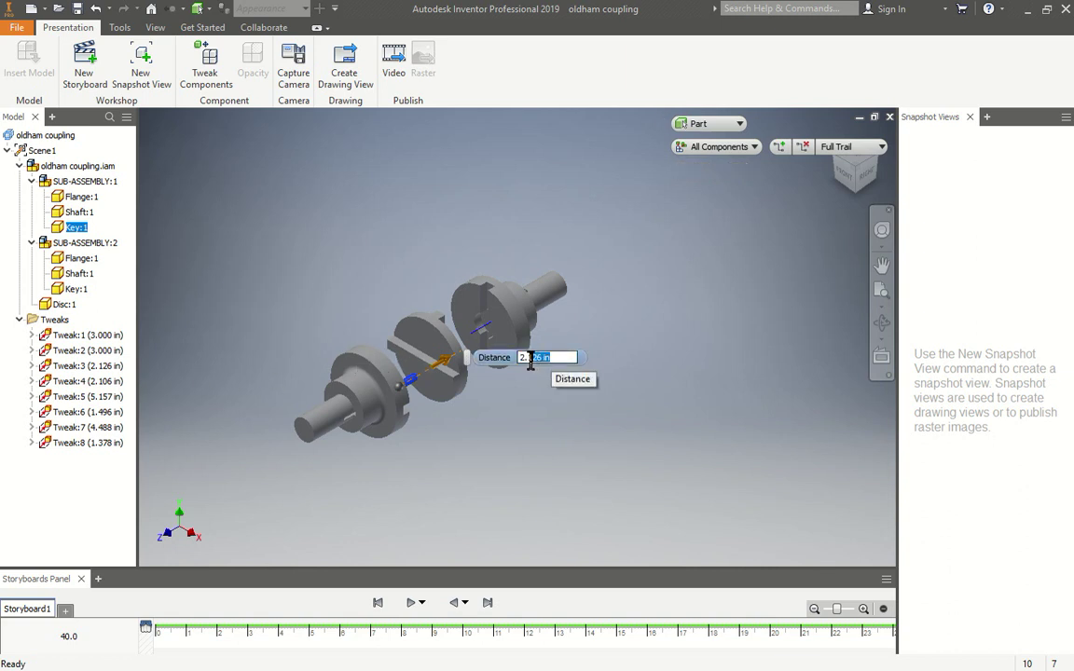
{"action": "left_click_drag", "start_coordinate": [531, 357], "coordinate": [608, 356]}
{"action": "key", "text": "BackSpace"}
{"action": "key", "text": "BackSpace"}
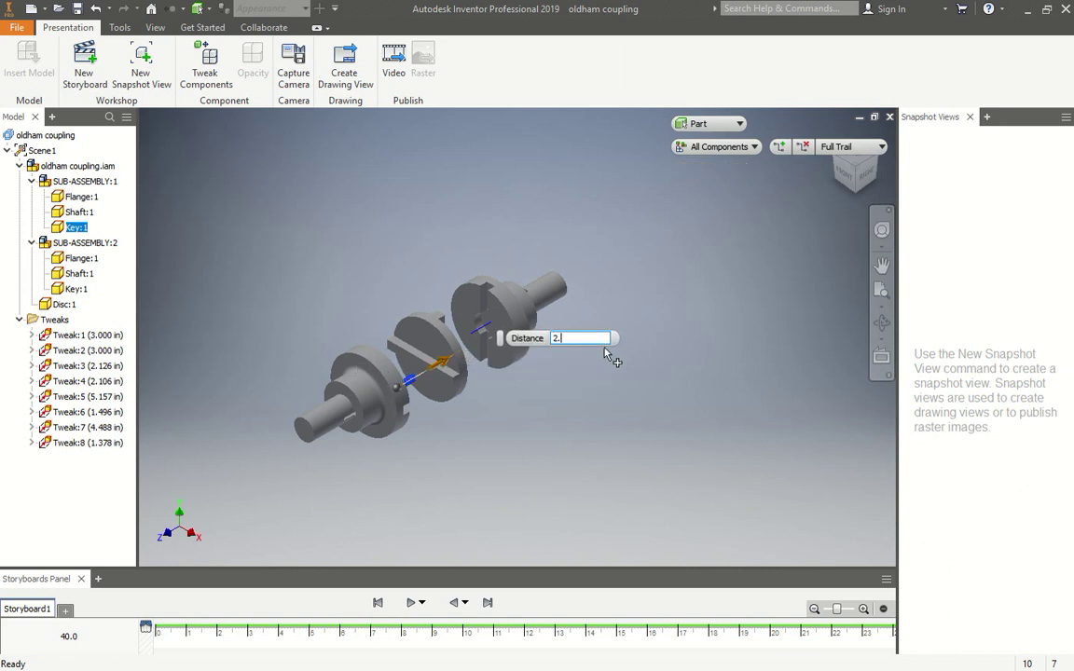
{"action": "key", "text": "Return"}
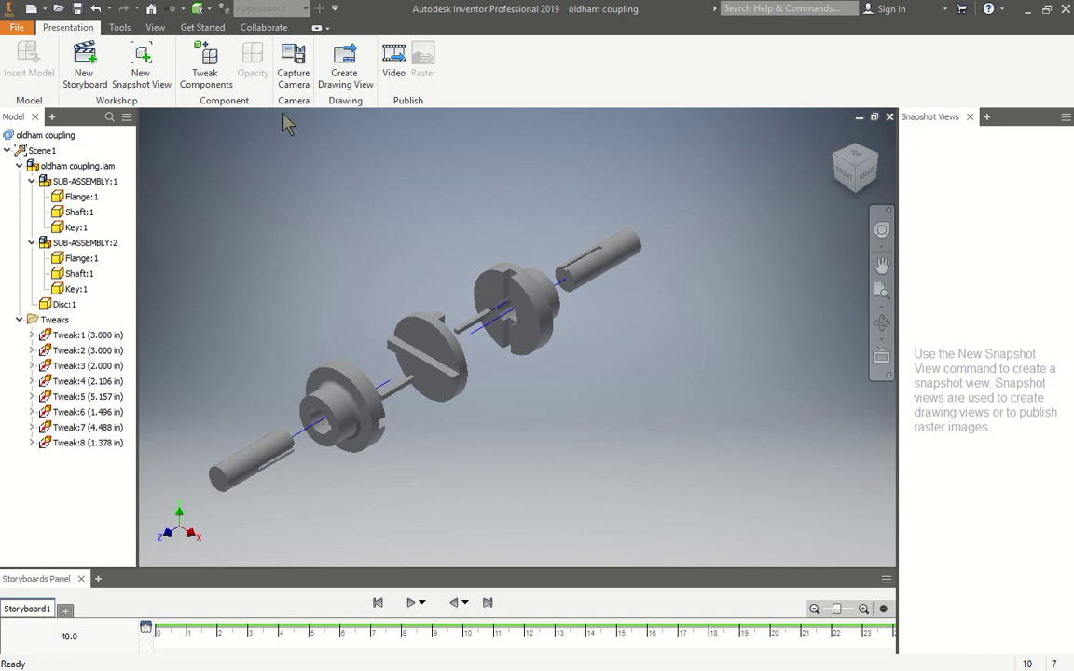
Edit Tweak:4, the key of SUB-ASSEMBLY:2, and set its distance to 2 in
{"action": "left_click", "coordinate": [93, 381]}
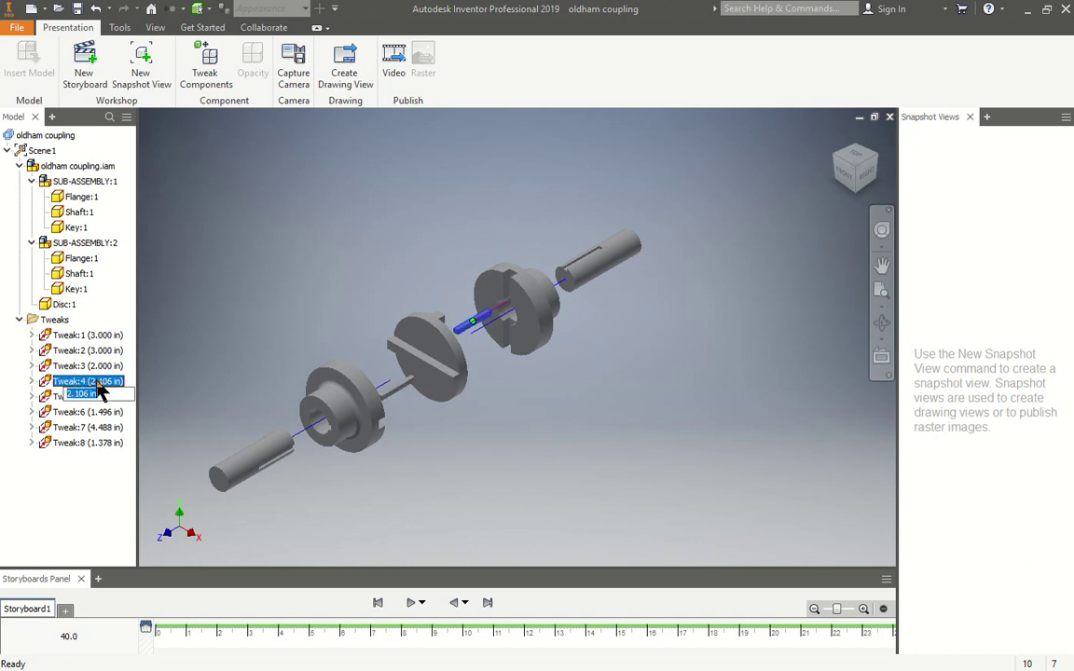
{"action": "right_click", "coordinate": [98, 387]}
{"action": "left_click", "coordinate": [154, 407]}
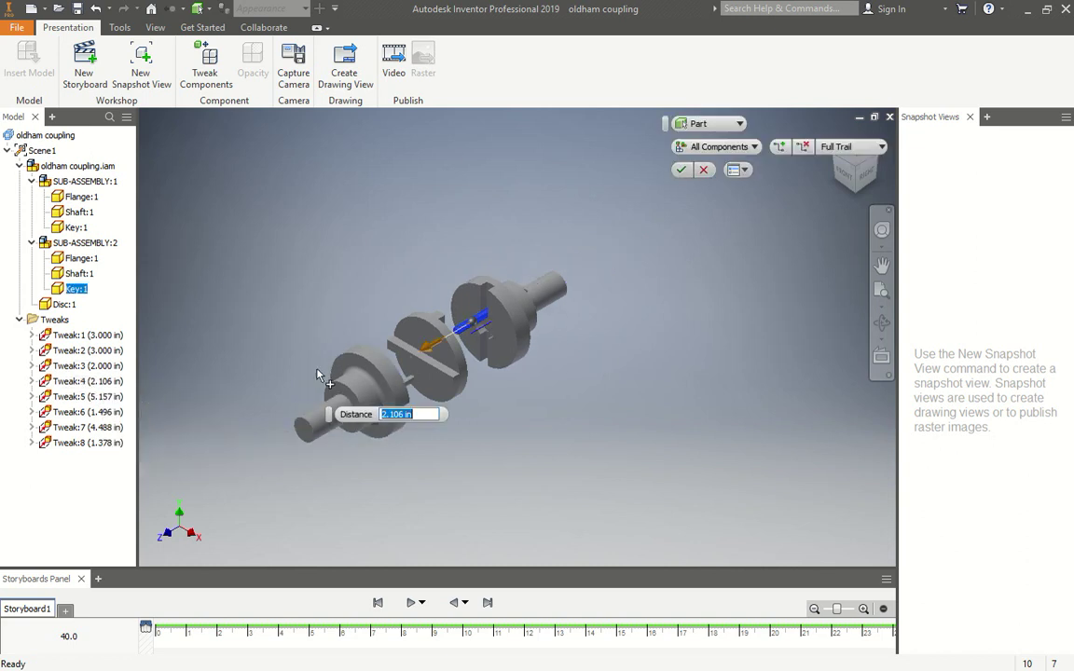
{"action": "type", "text": "2"}
{"action": "key", "text": "Return"}
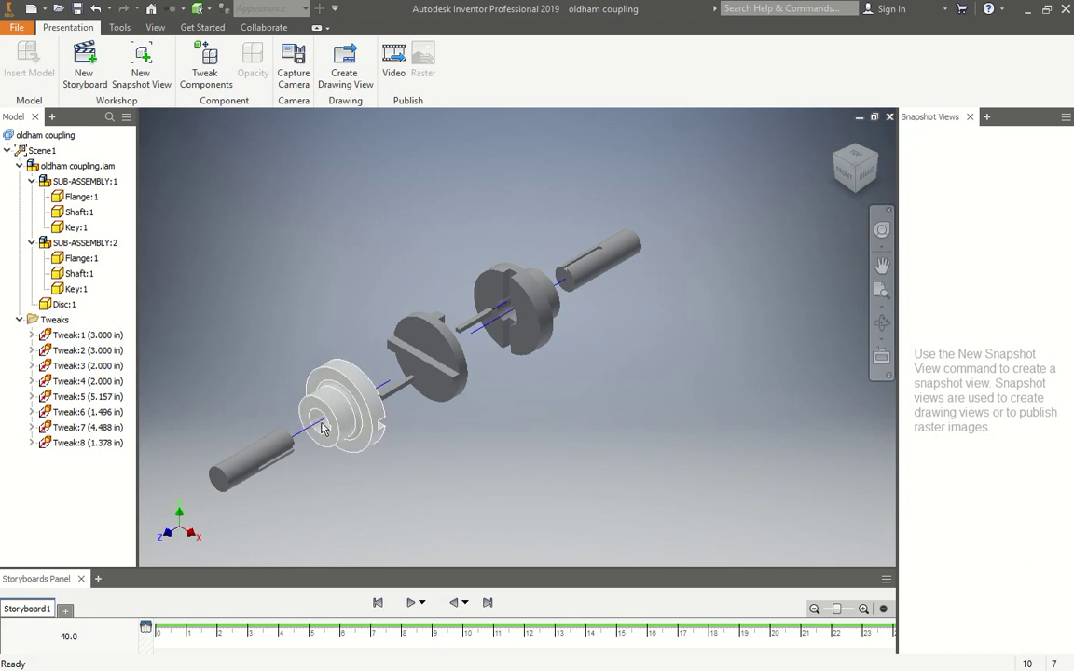
{"action": "left_click", "coordinate": [18, 165]}
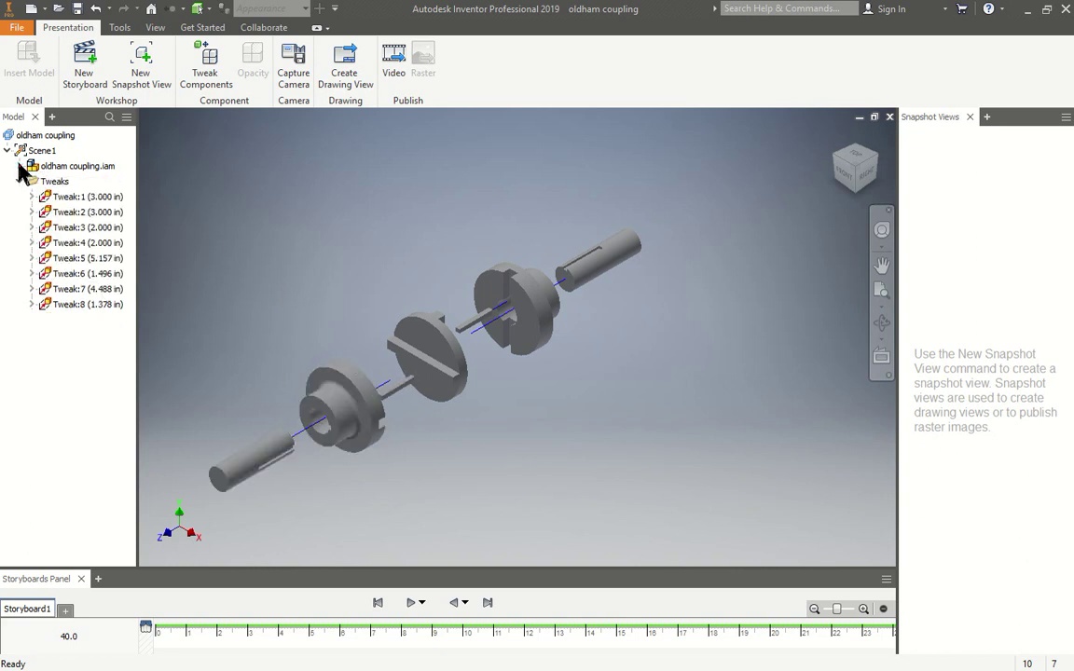
{"action": "left_click", "coordinate": [19, 165]}
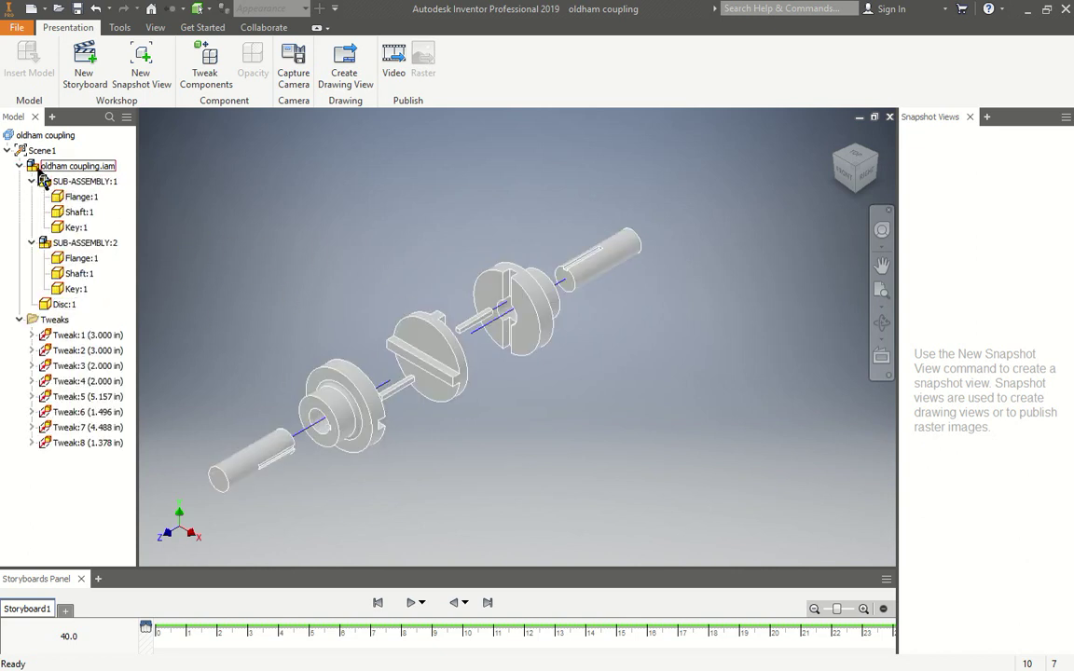
{"action": "right_click", "coordinate": [53, 166]}
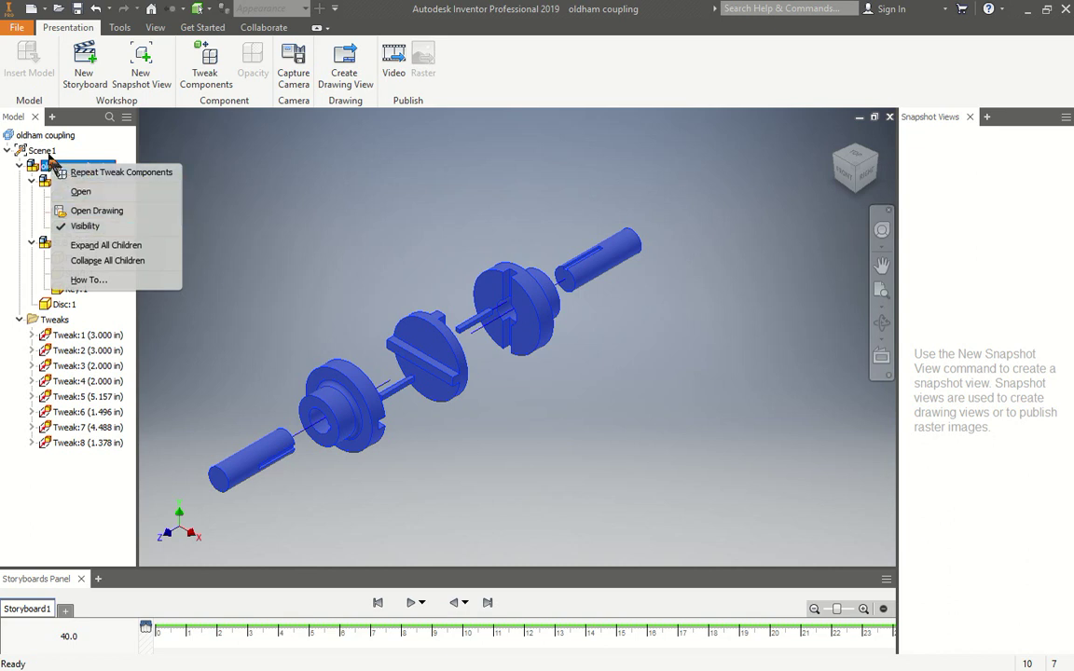
{"action": "left_click", "coordinate": [41, 138]}
{"action": "right_click", "coordinate": [44, 140]}
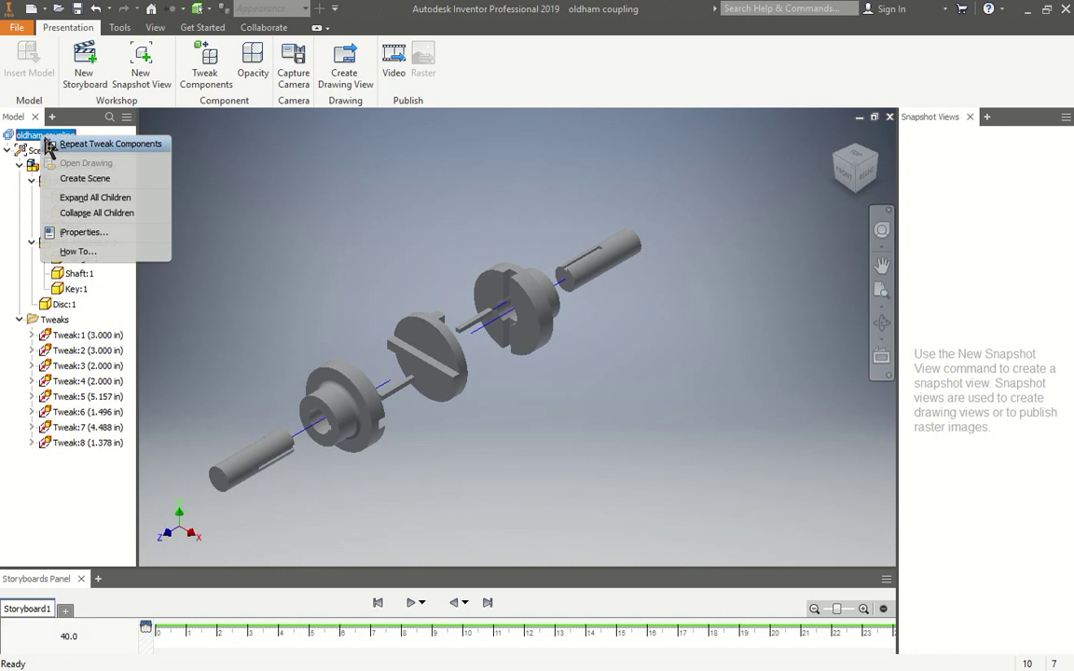
{"action": "left_click", "coordinate": [114, 180]}
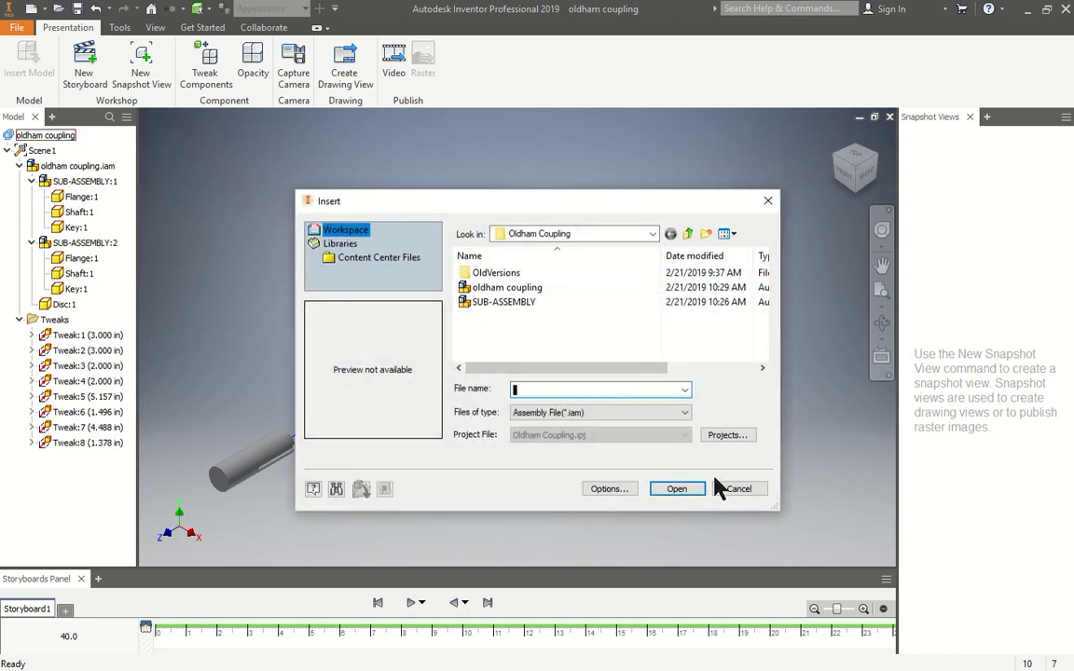
{"action": "left_click", "coordinate": [751, 490]}
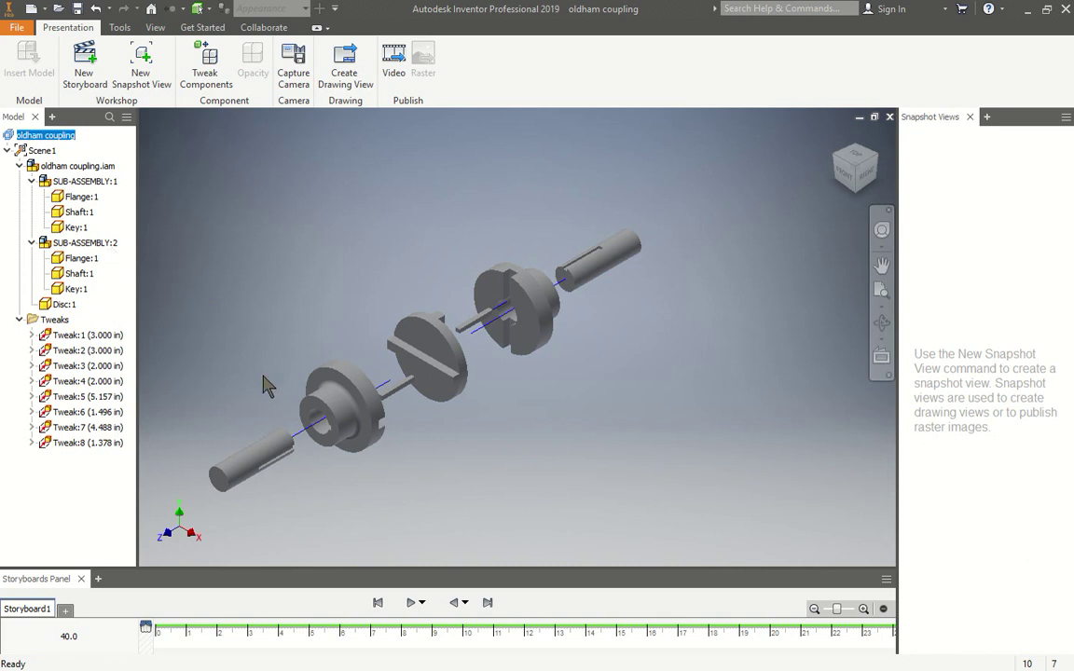
Save the presentation in the Oldham Coupling folder under the name "oldham coupling exploded view"
{"action": "left_click", "coordinate": [17, 27]}
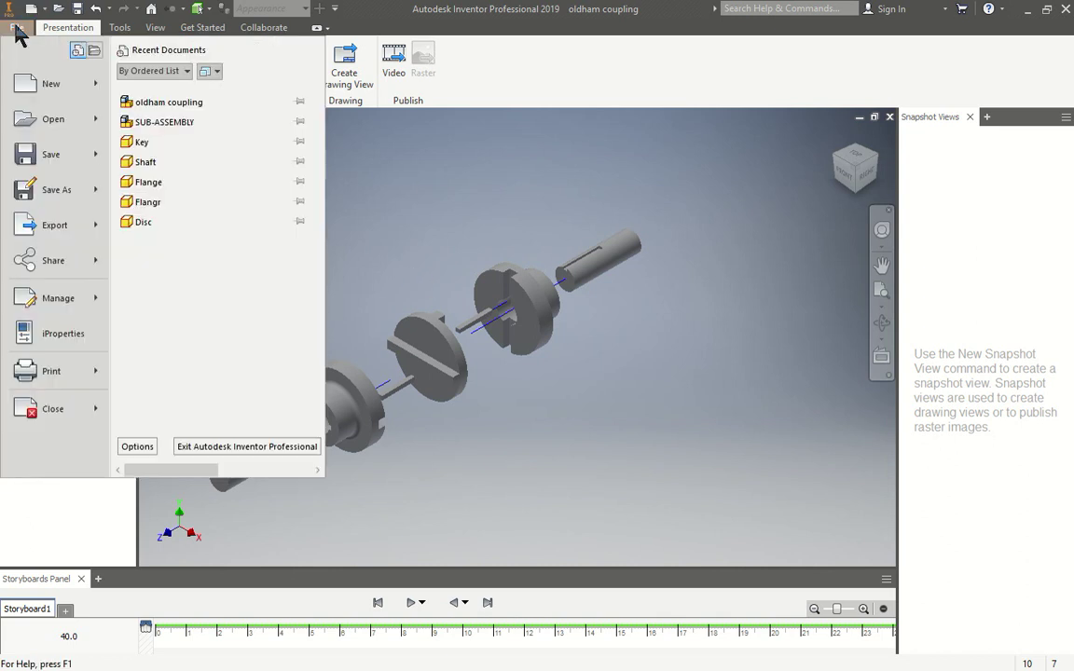
{"action": "left_click", "coordinate": [65, 194]}
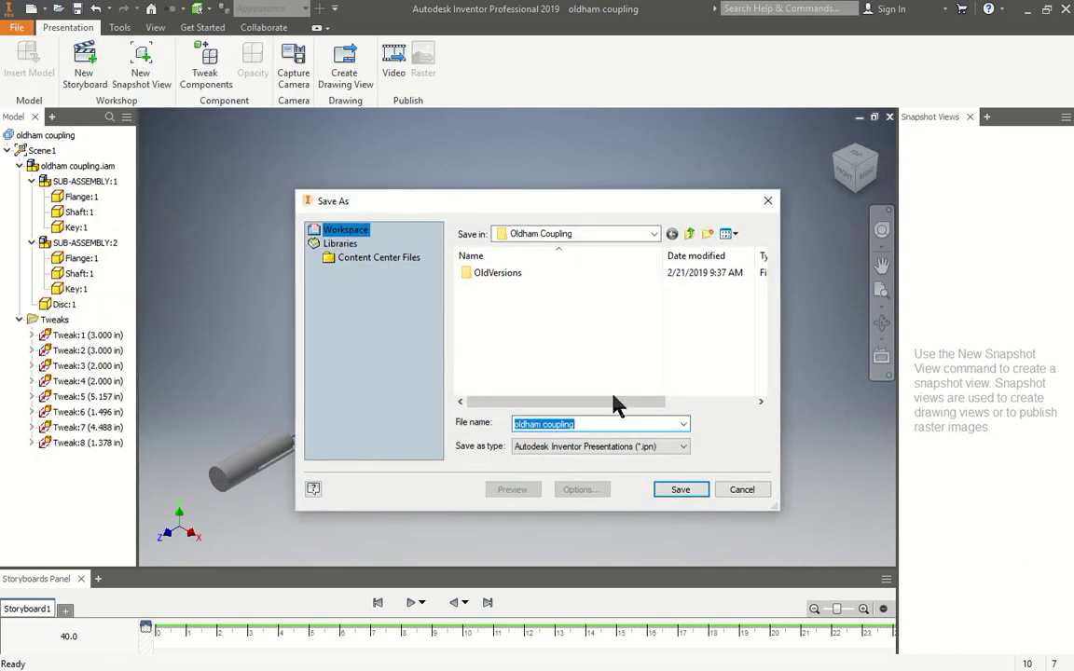
{"action": "key", "text": "End"}
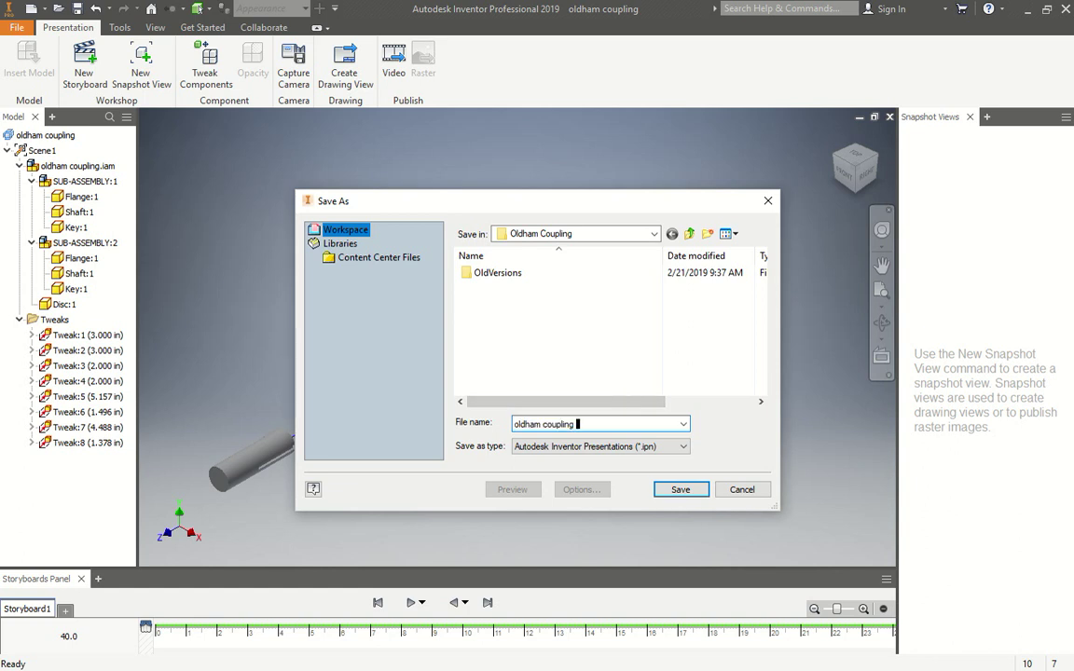
{"action": "type", "text": "explox"}
{"action": "type", "text": "ed view"}
{"action": "left_click", "coordinate": [692, 493]}
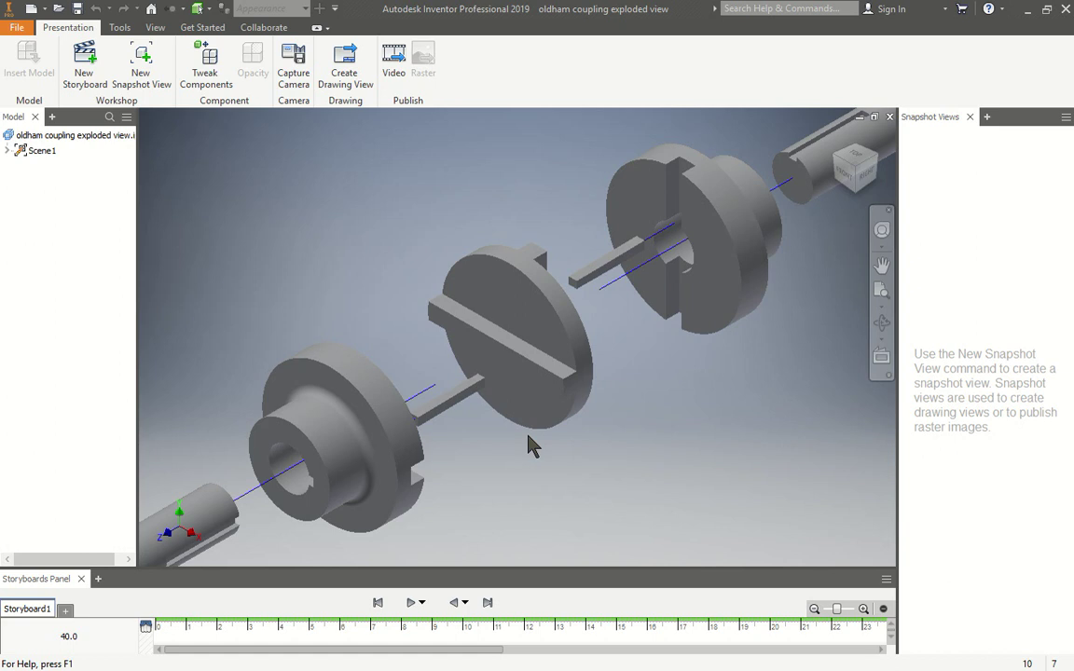
Close the presentation and create a new drawing from the Standard.idw template in the en-US templates
{"action": "left_click", "coordinate": [889, 117]}
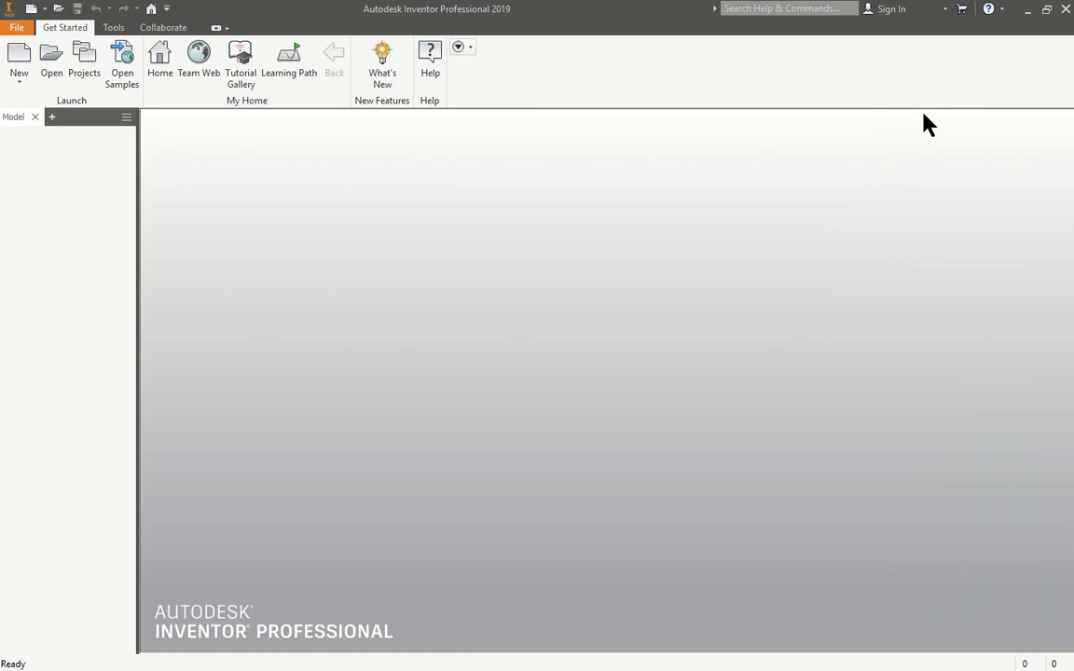
{"action": "left_click", "coordinate": [17, 68]}
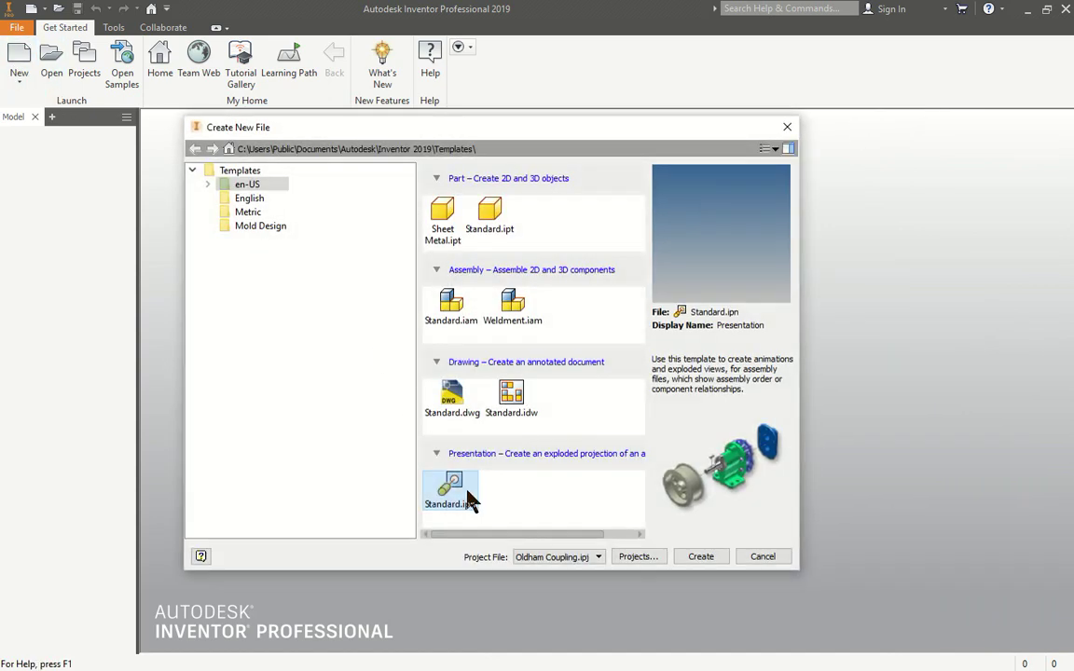
{"action": "left_click", "coordinate": [506, 402]}
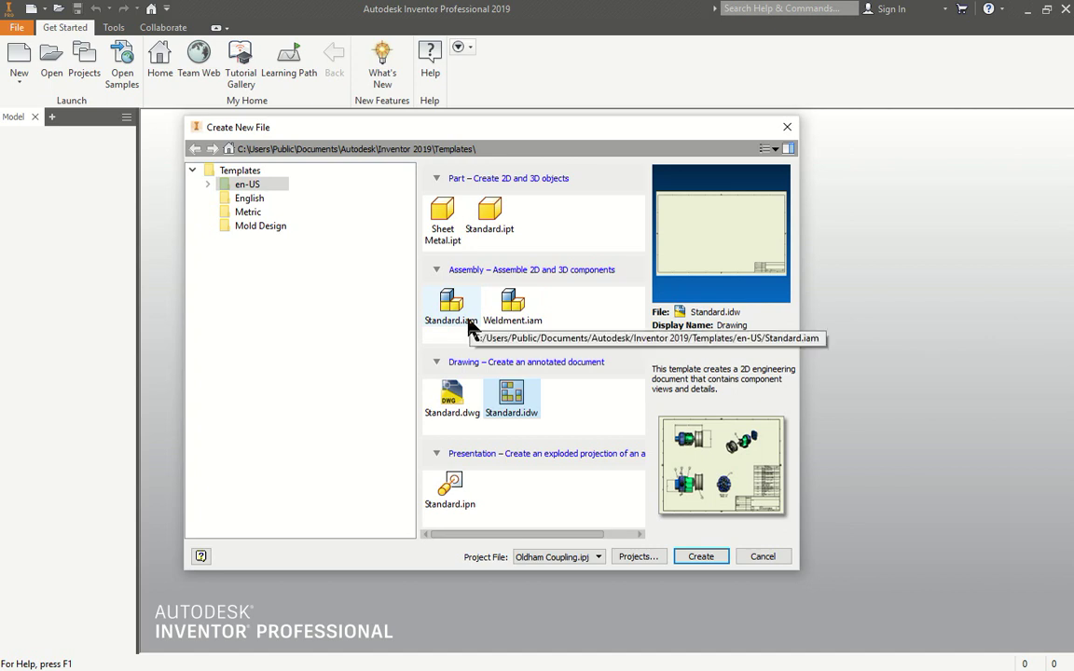
{"action": "left_click", "coordinate": [697, 557]}
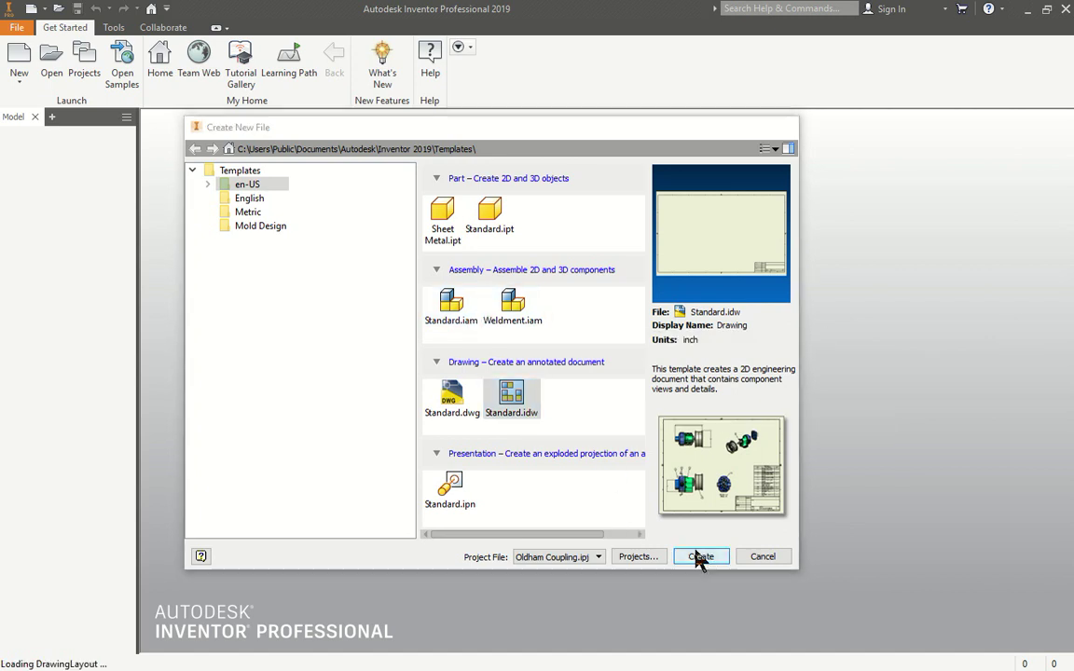